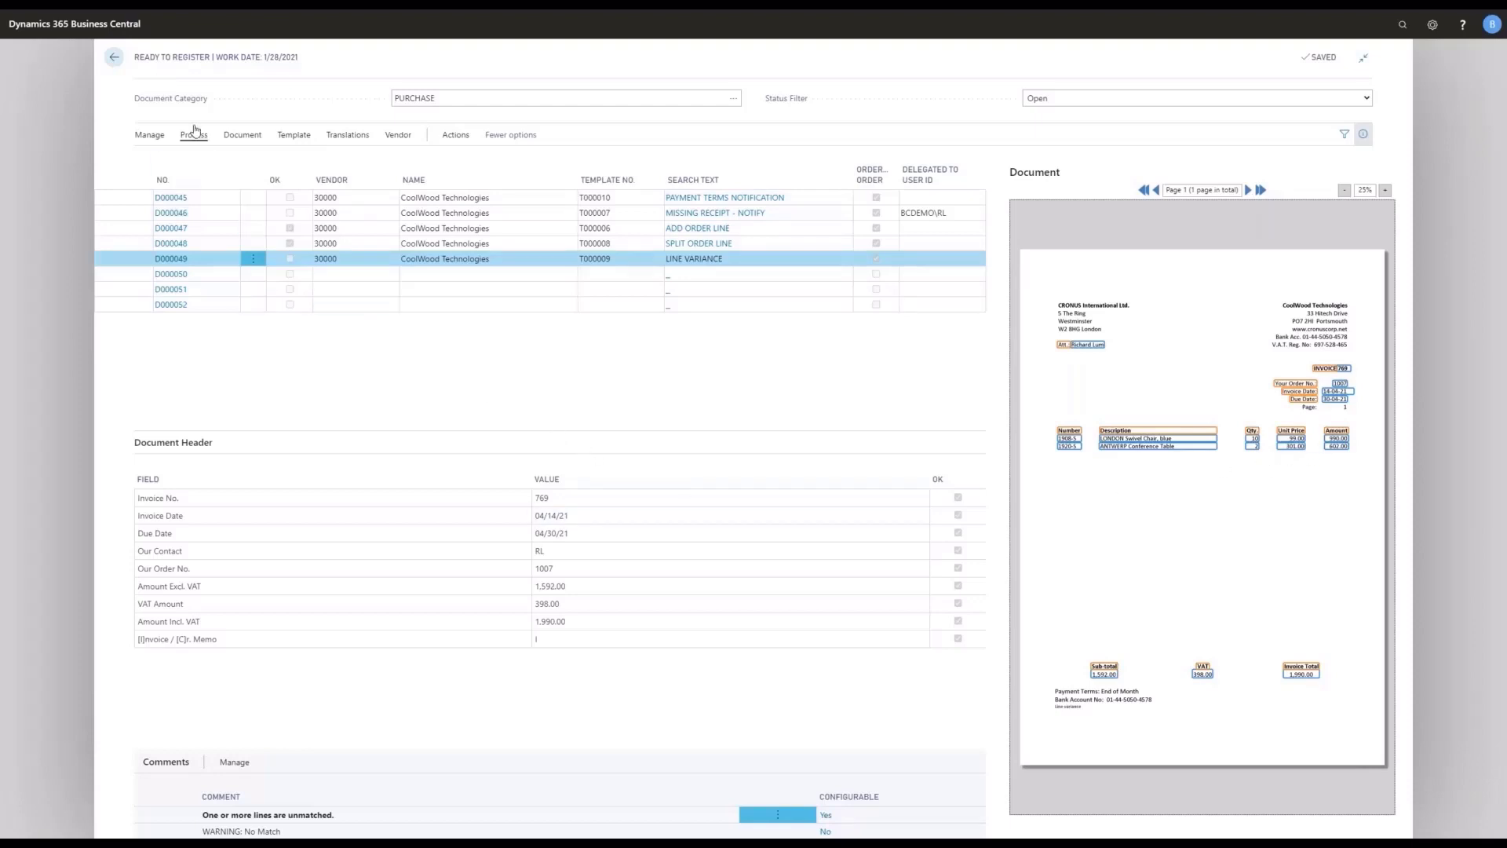
Open line matching for the LINE VARIANCE purchase document and filter the lines on its order number.
click(194, 137)
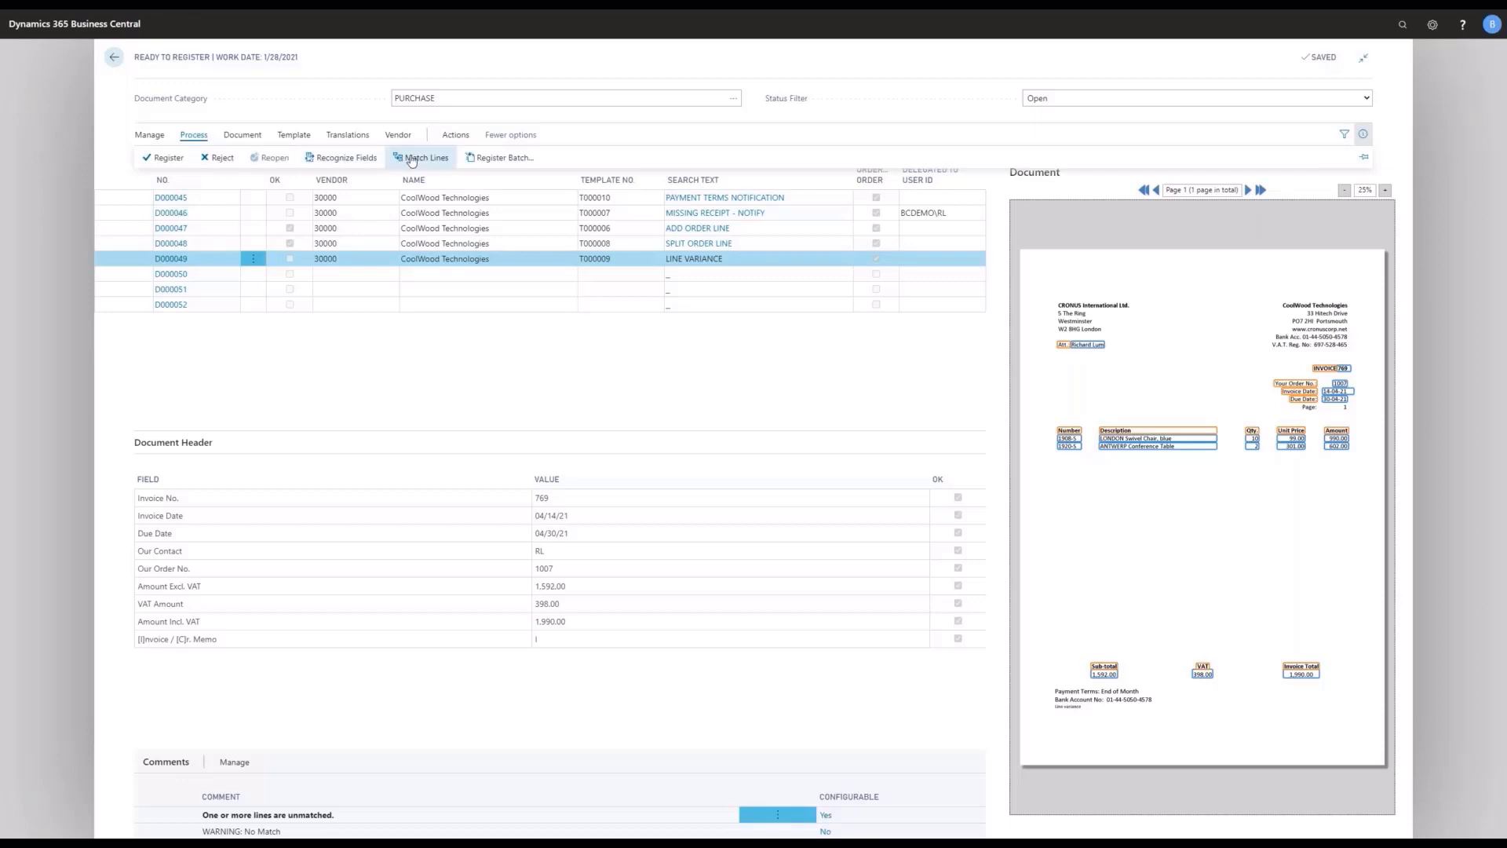
click(410, 158)
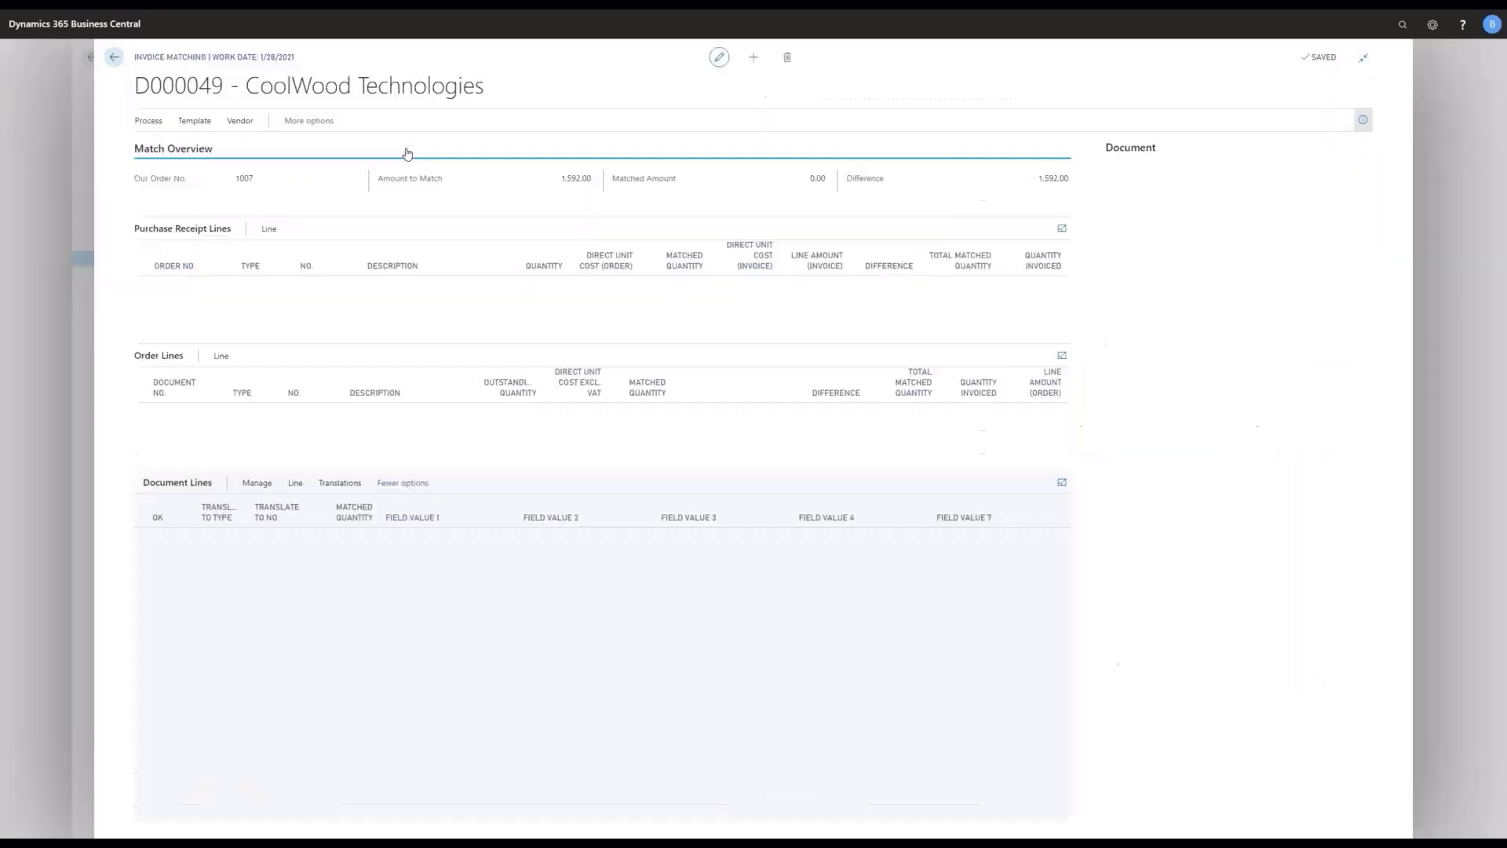
click(148, 120)
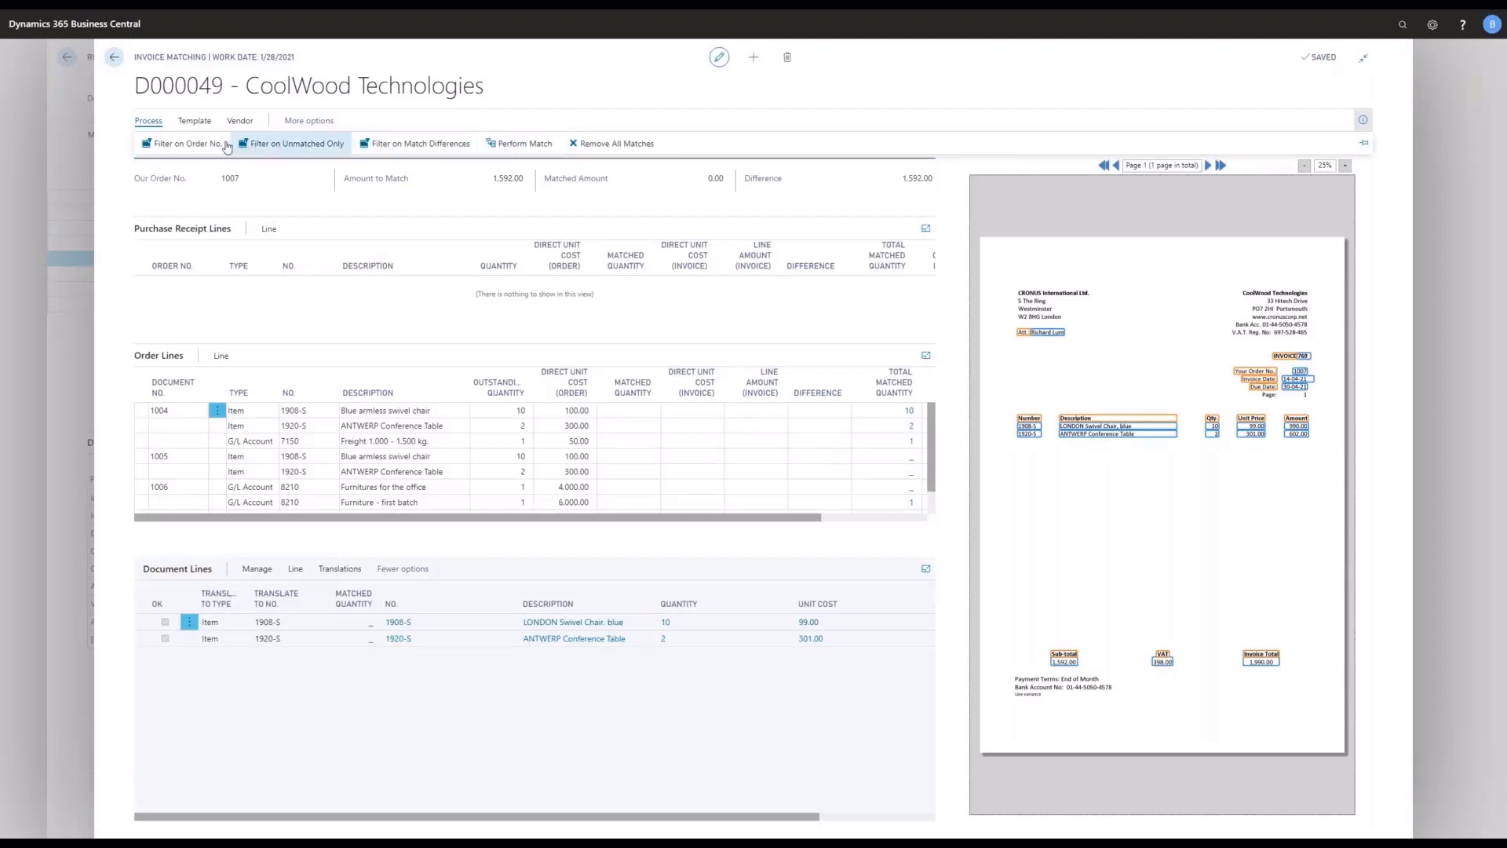
click(196, 144)
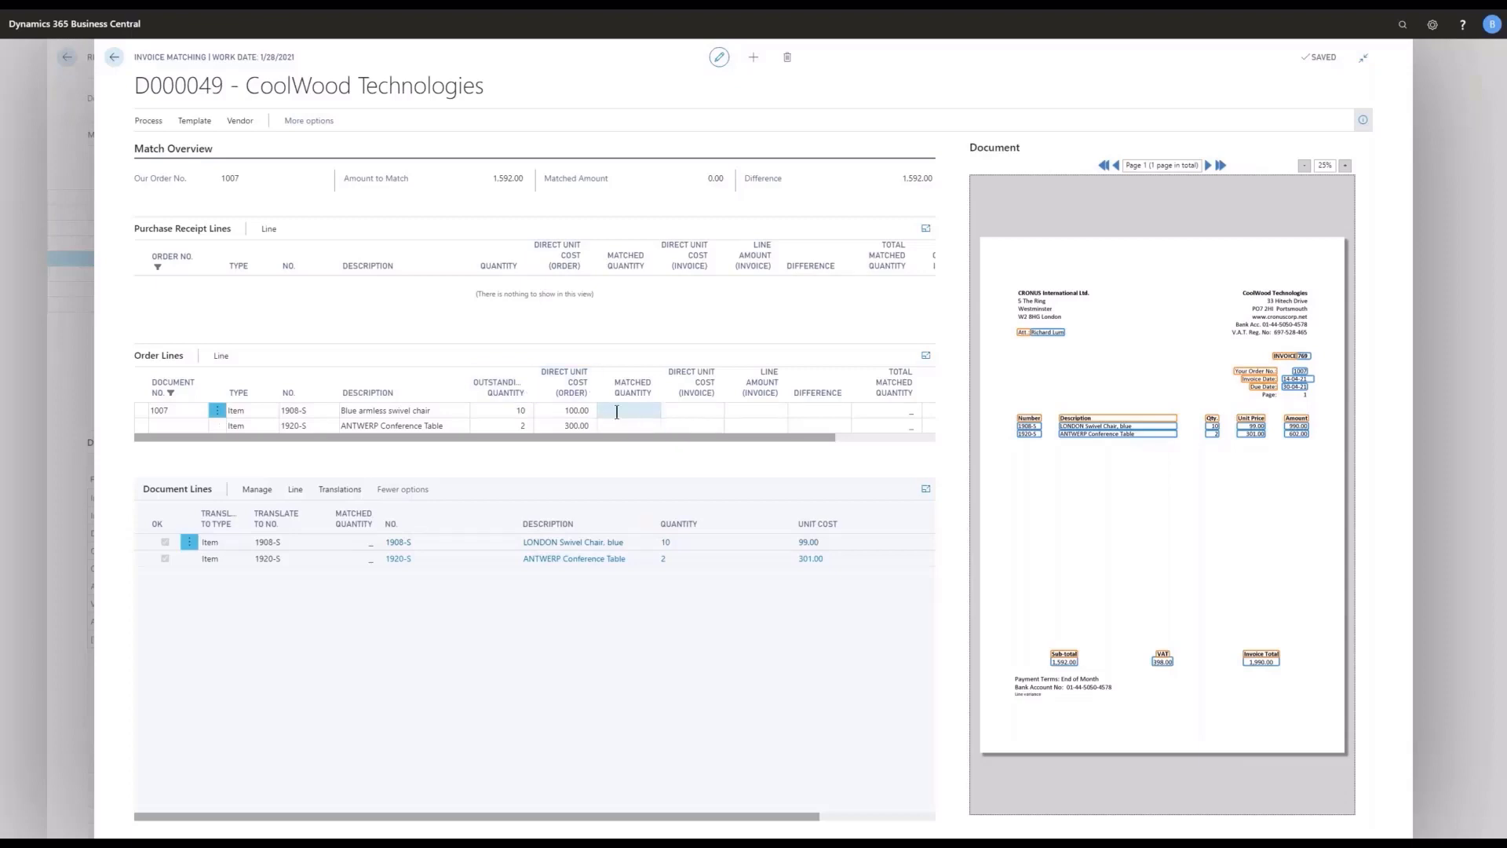
On the document's template card, set the line matching unit cost variance amount to 1.00 and the unit cost variance percentage to 10.
click(195, 122)
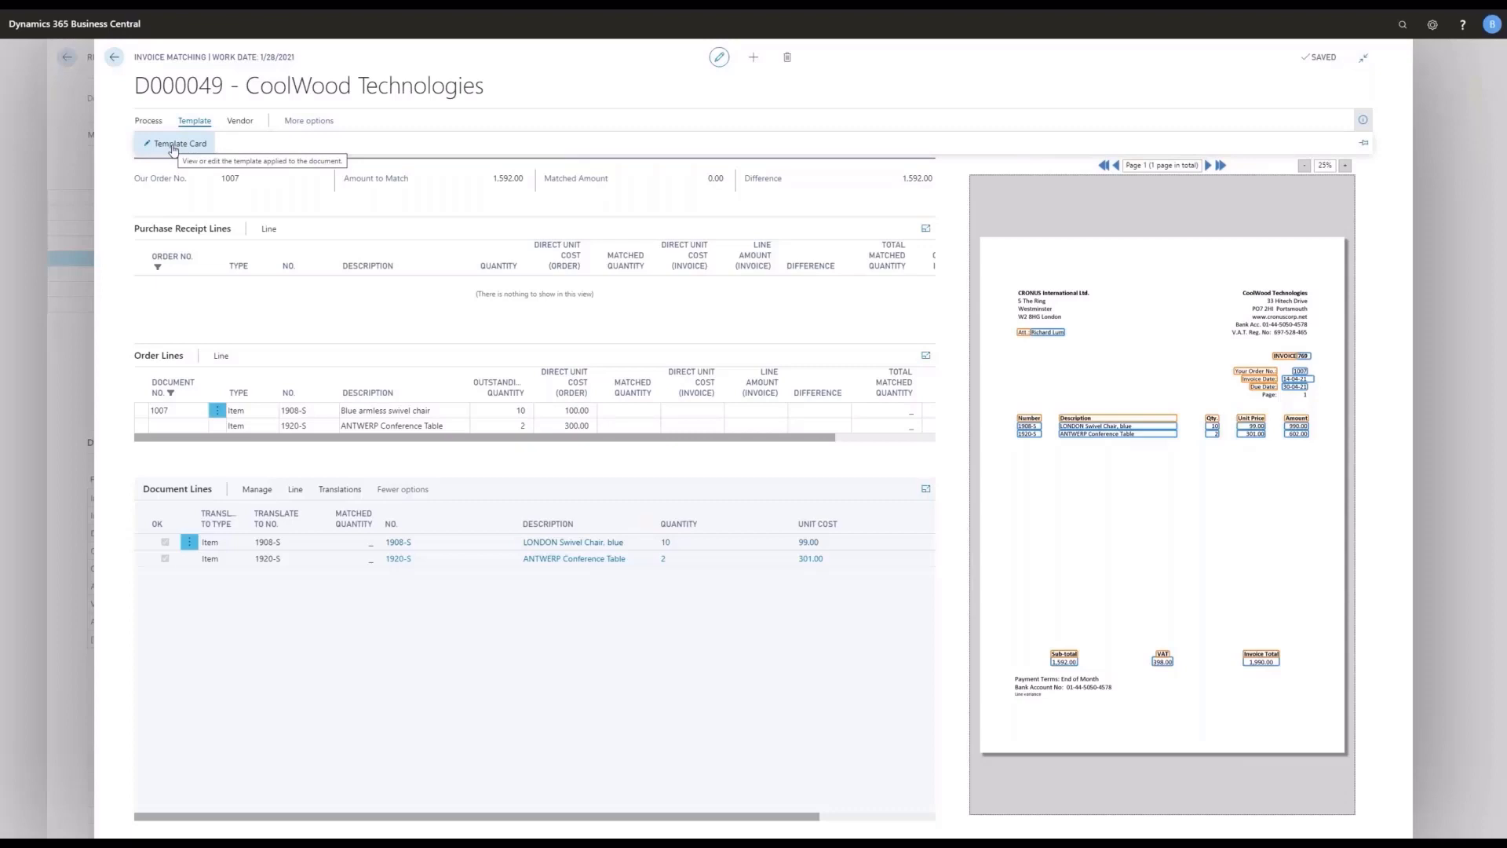
click(173, 145)
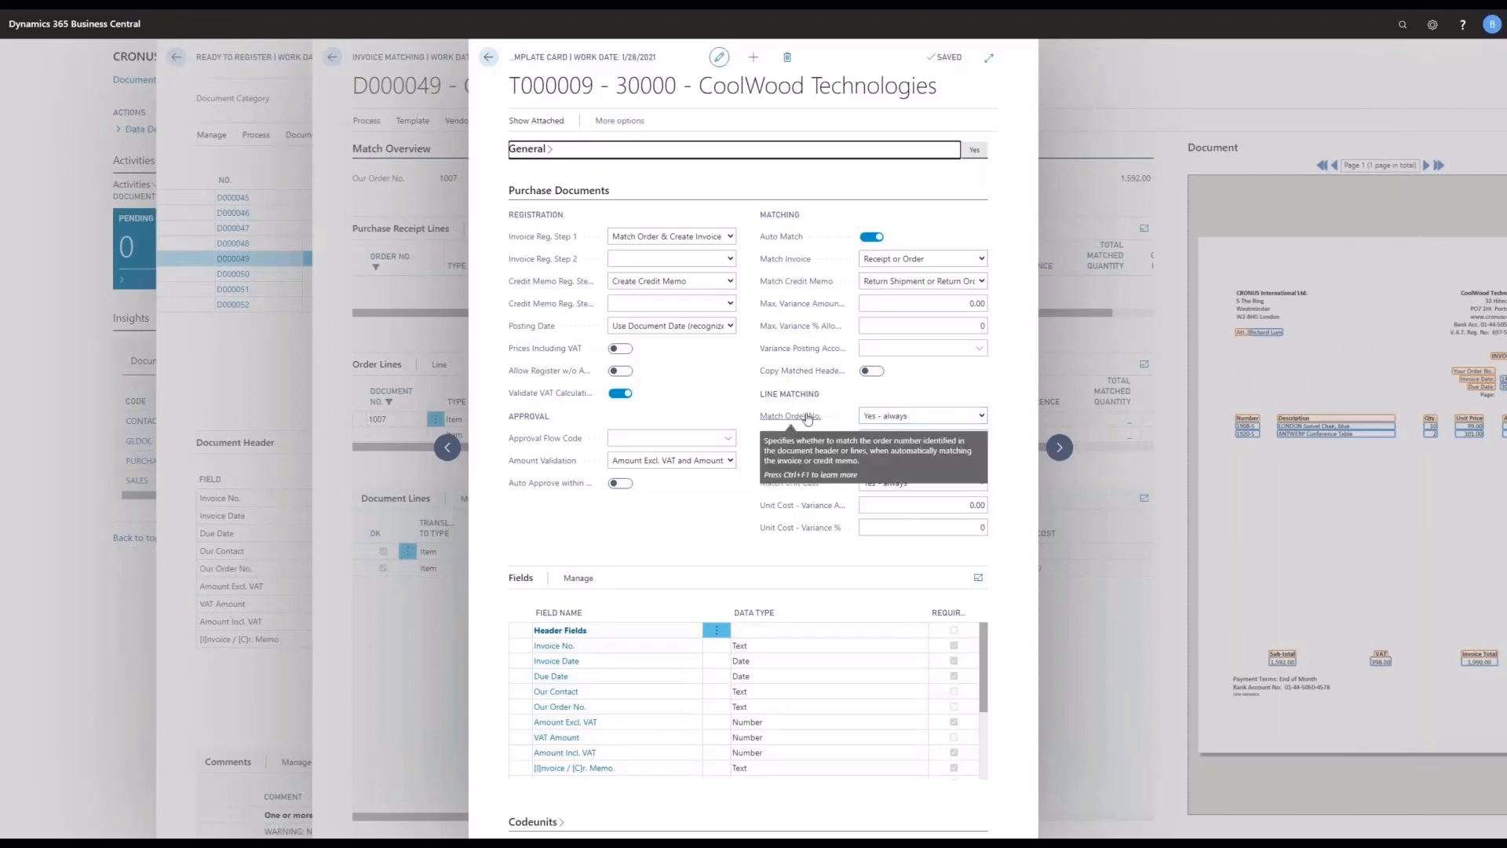
mouse_move(815, 490)
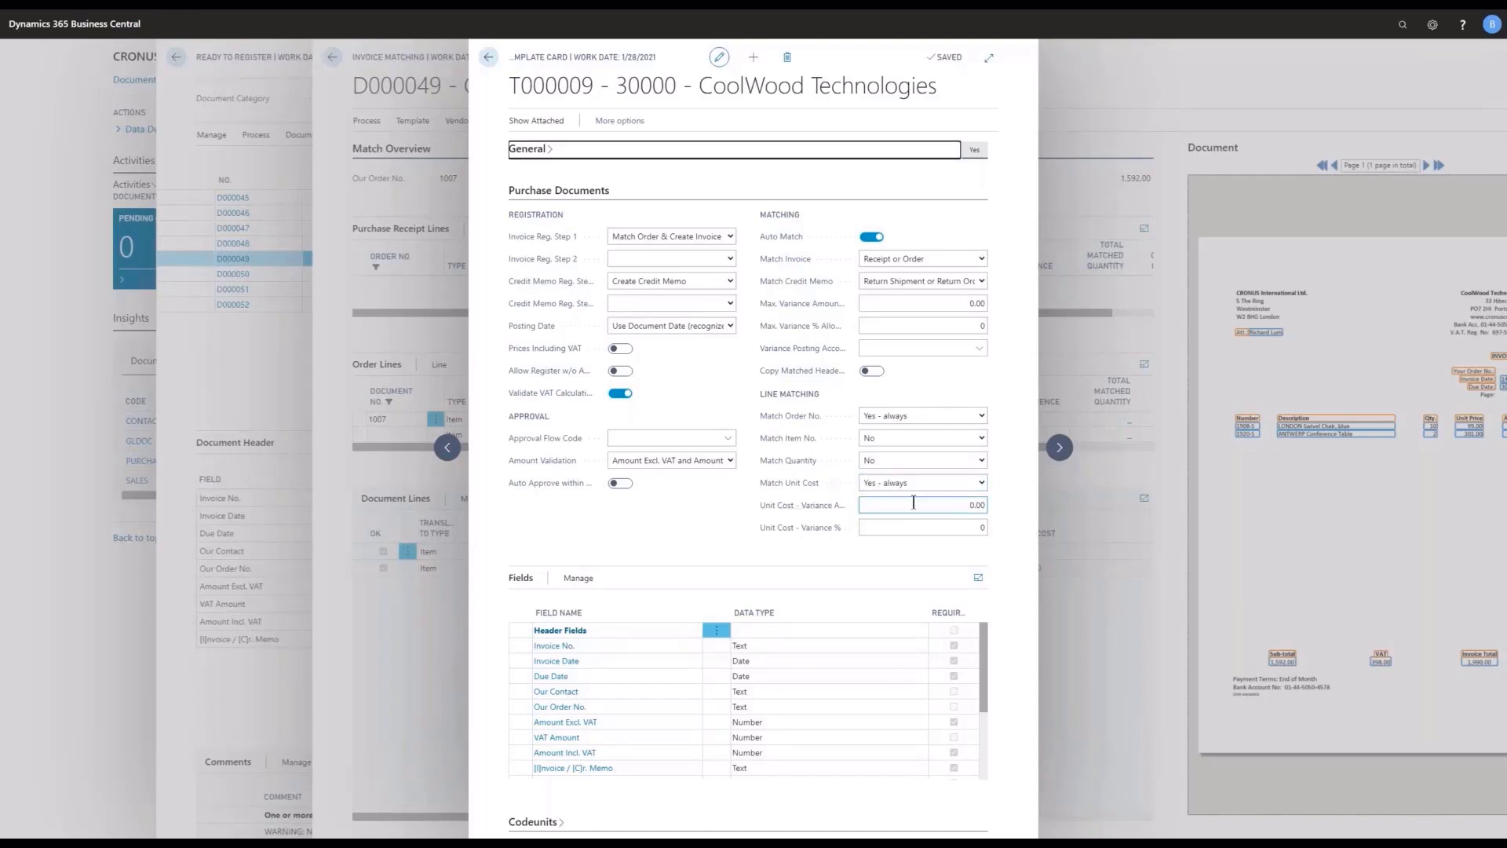
click(938, 505)
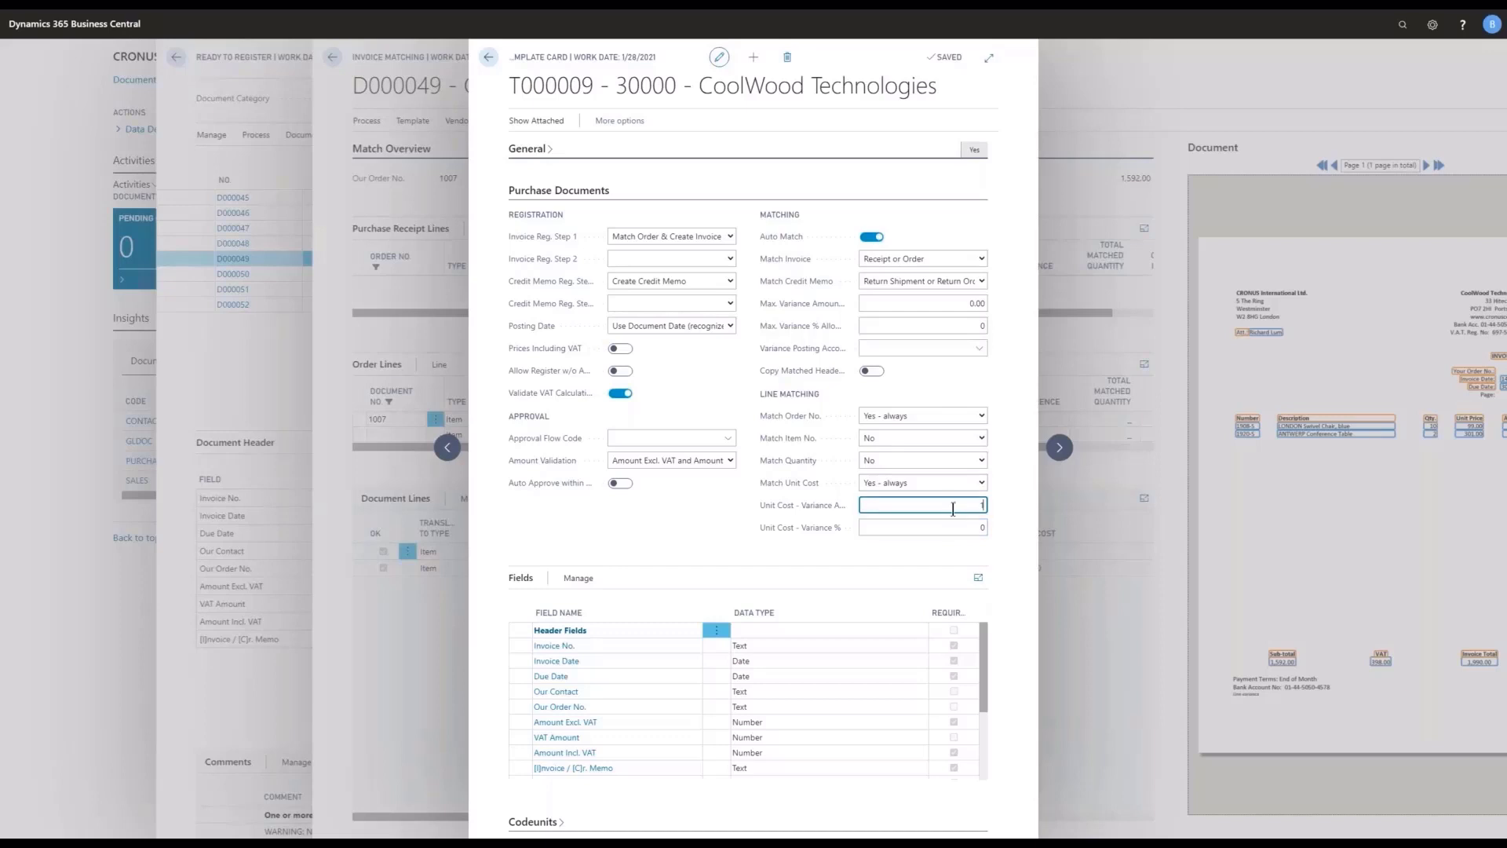
key(Tab)
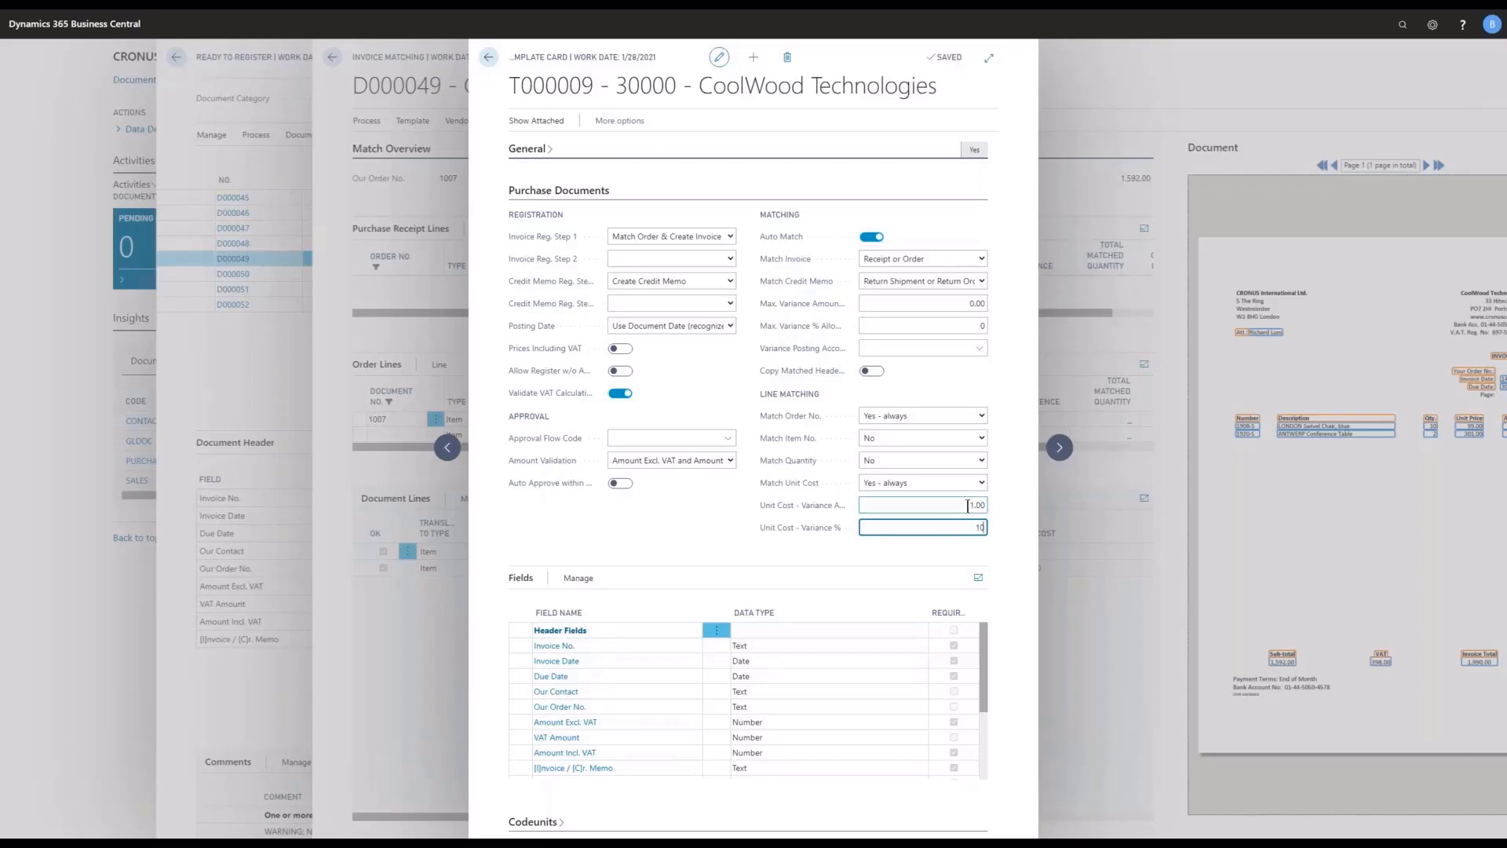
Set the template's unit cost variance percentage to 0, keep the variance amount, and close the template card.
click(964, 508)
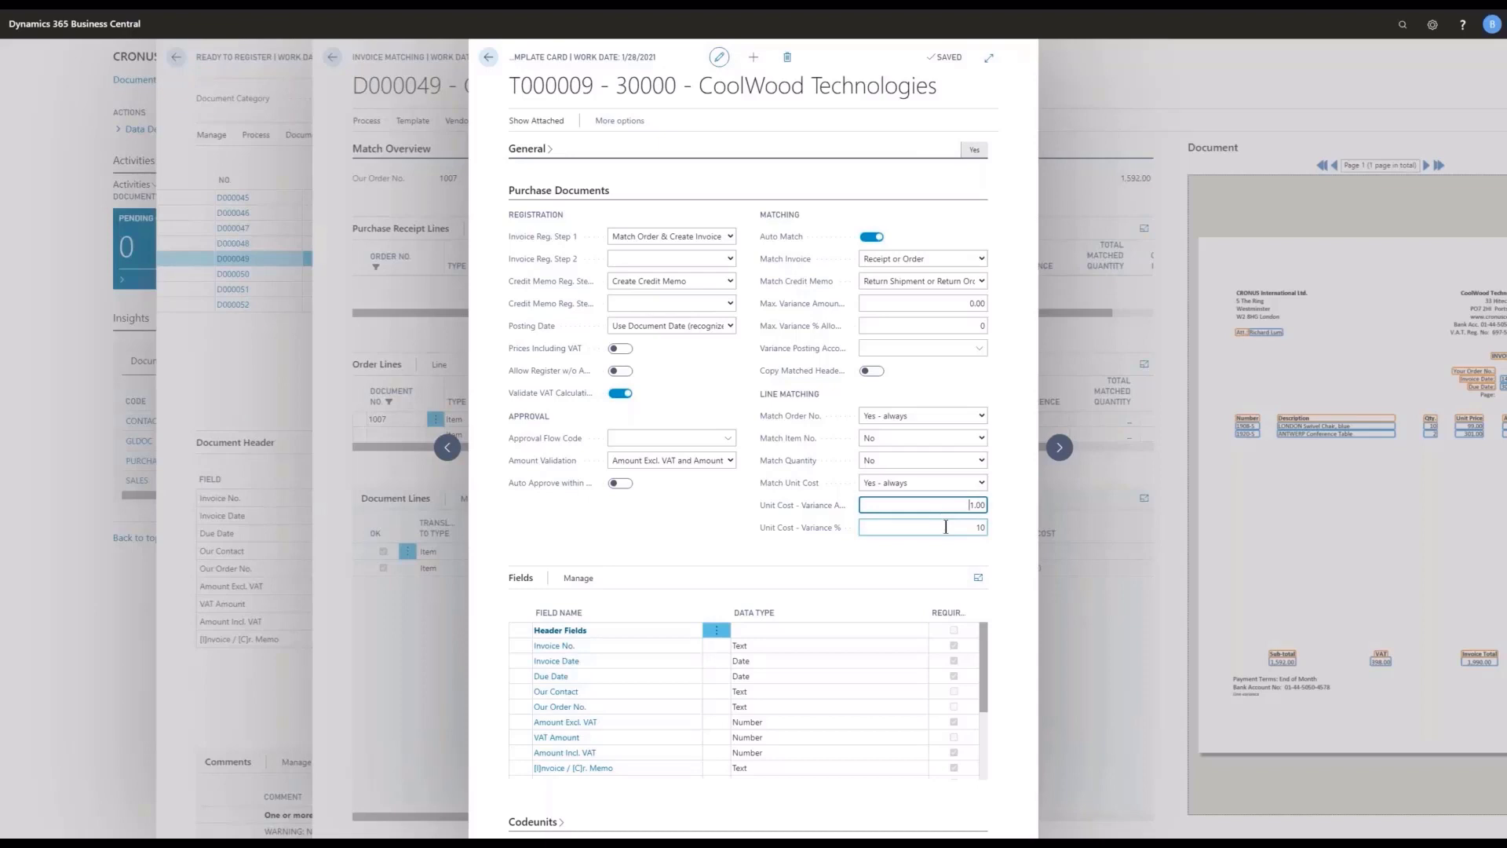
click(986, 526)
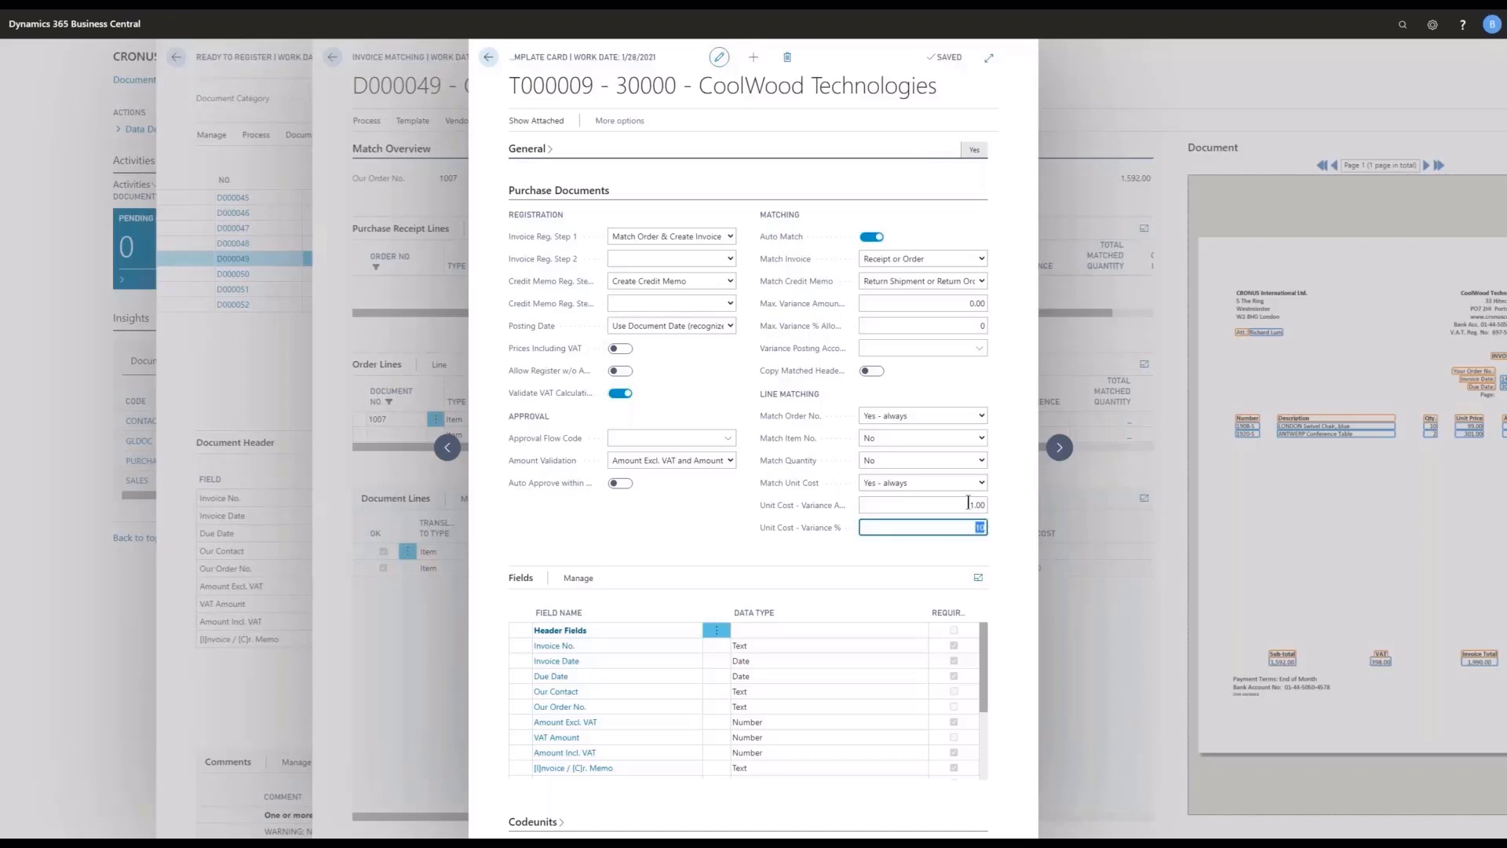
click(986, 505)
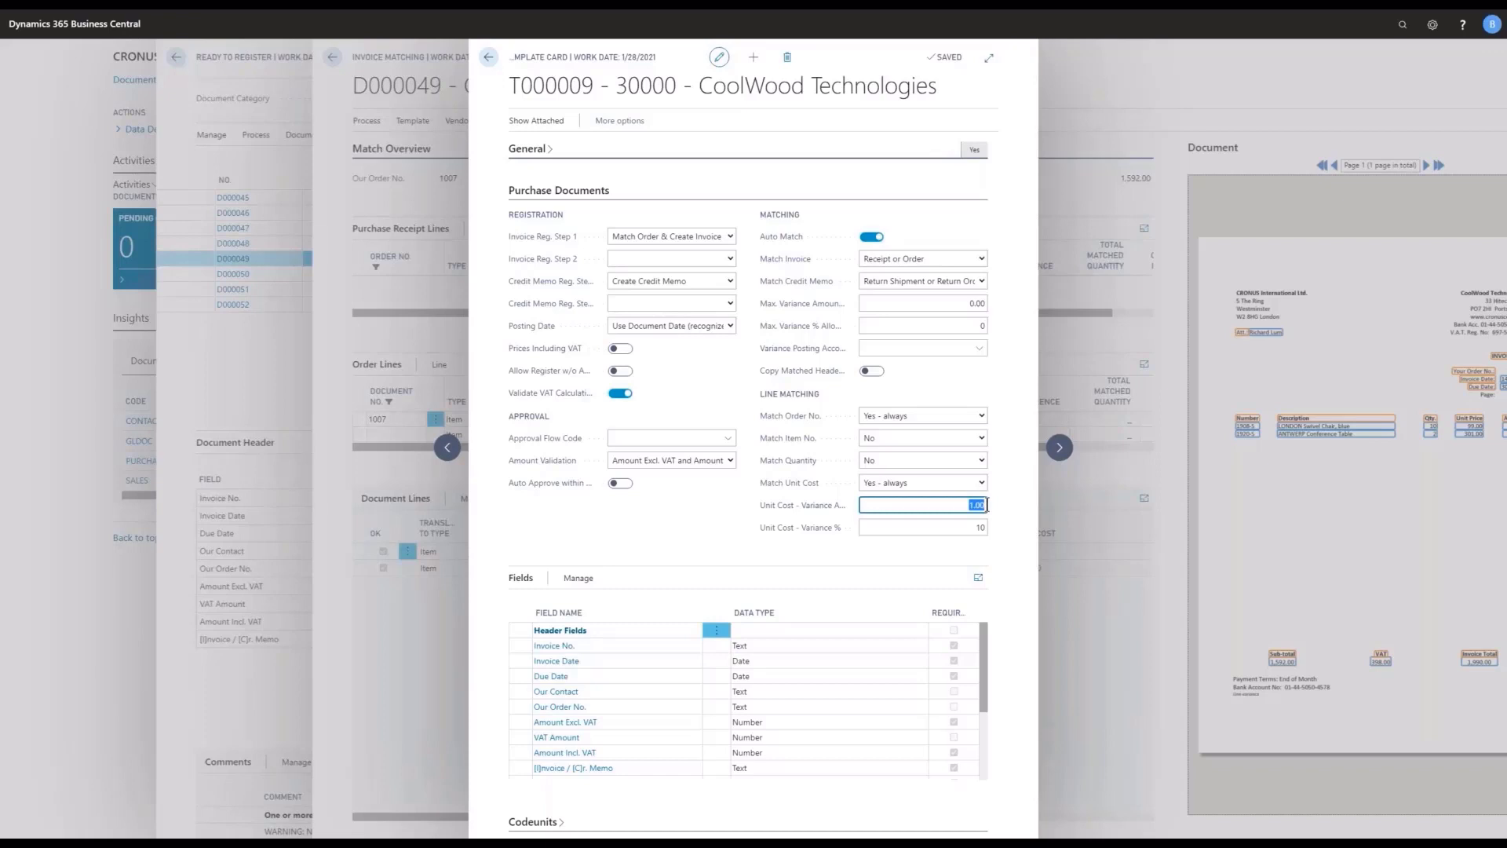
click(978, 526)
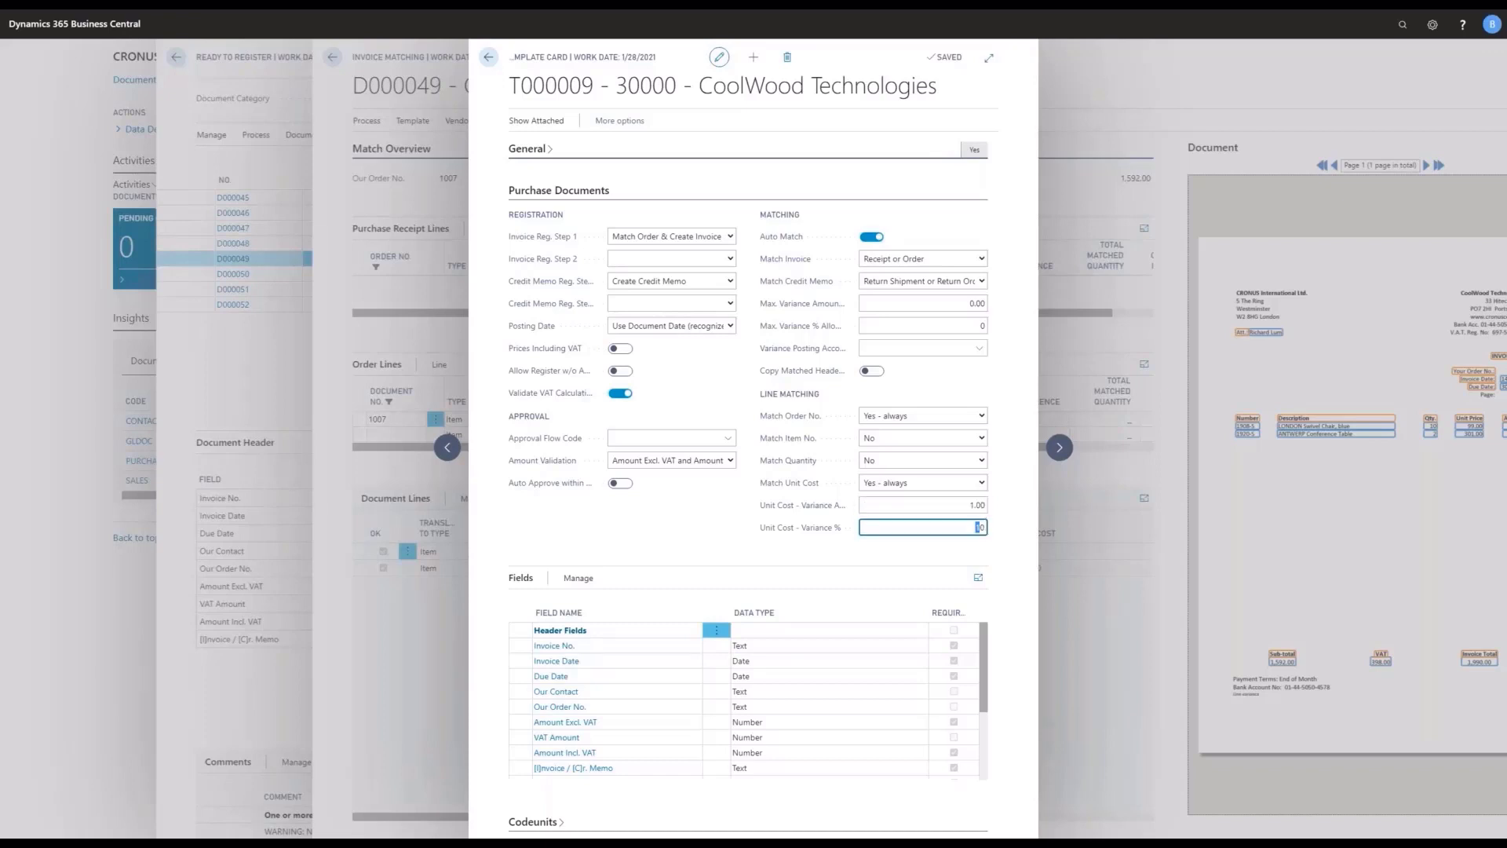
key(shift+Tab)
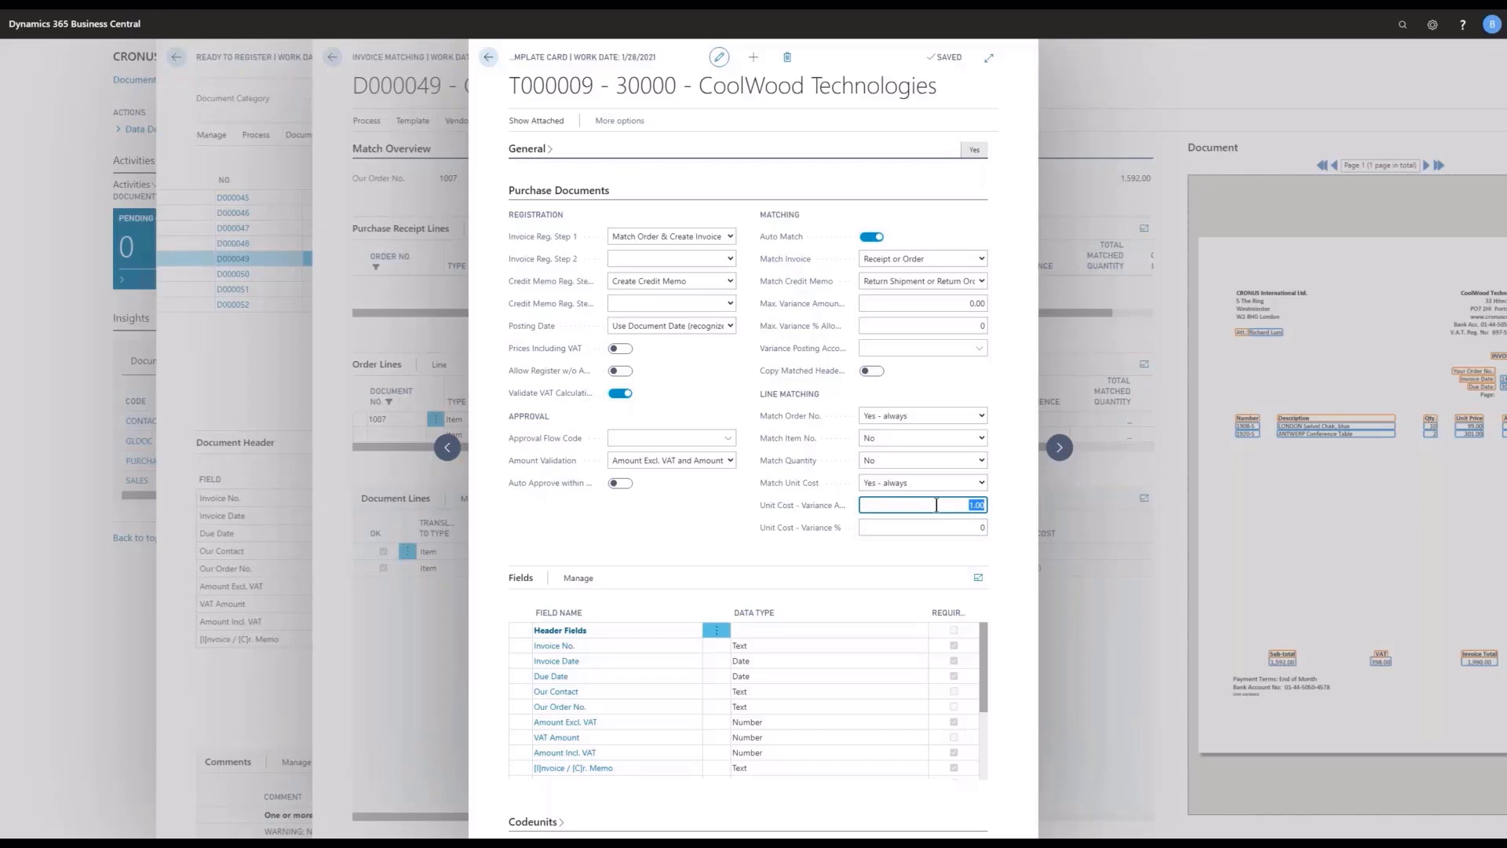
click(487, 57)
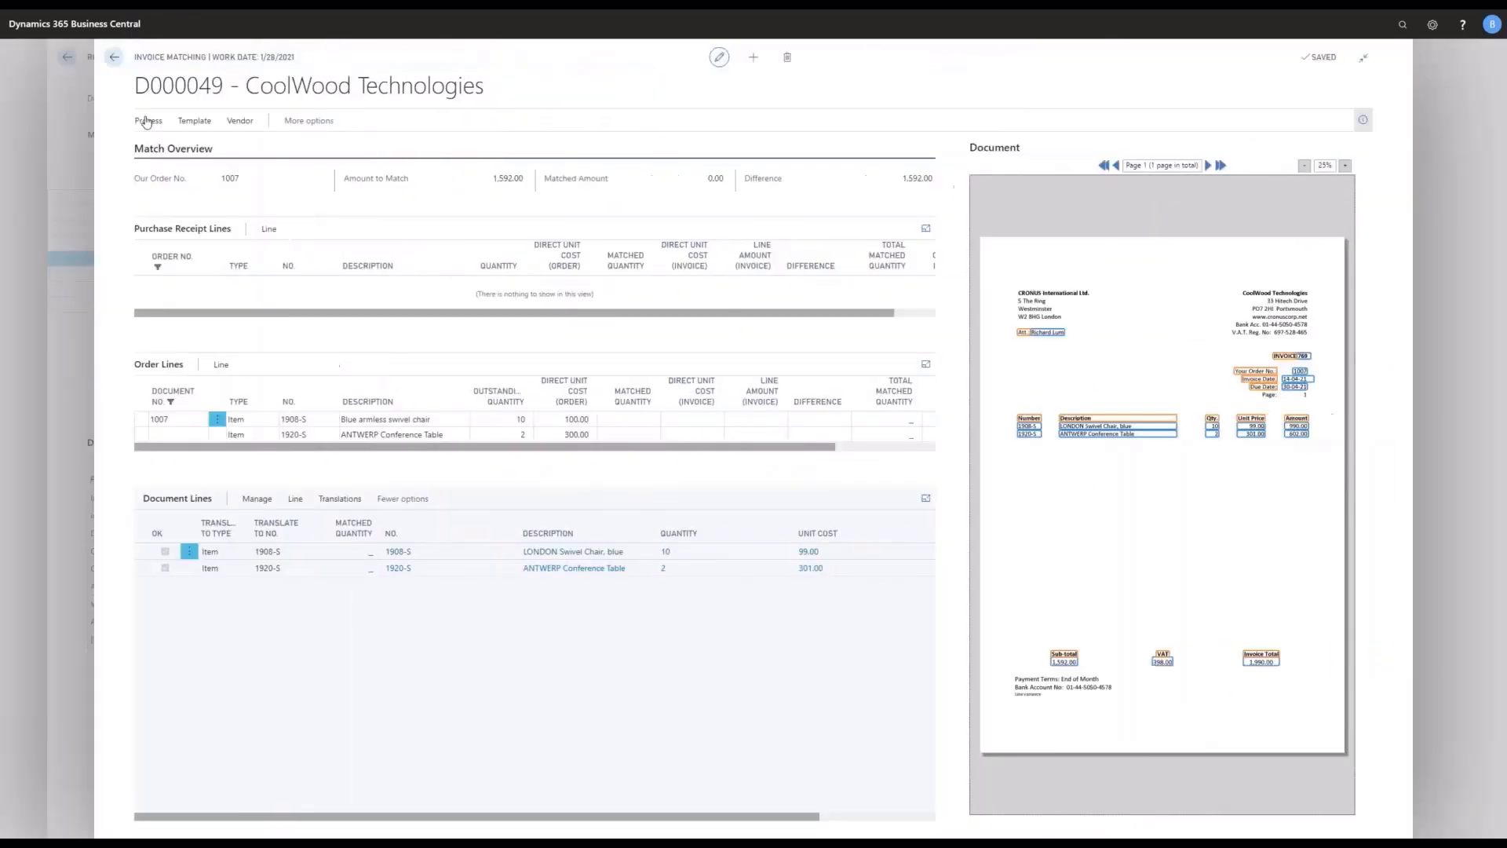
Perform the match of the invoice lines against the order lines and return to the Ready to Register list.
click(148, 120)
click(542, 145)
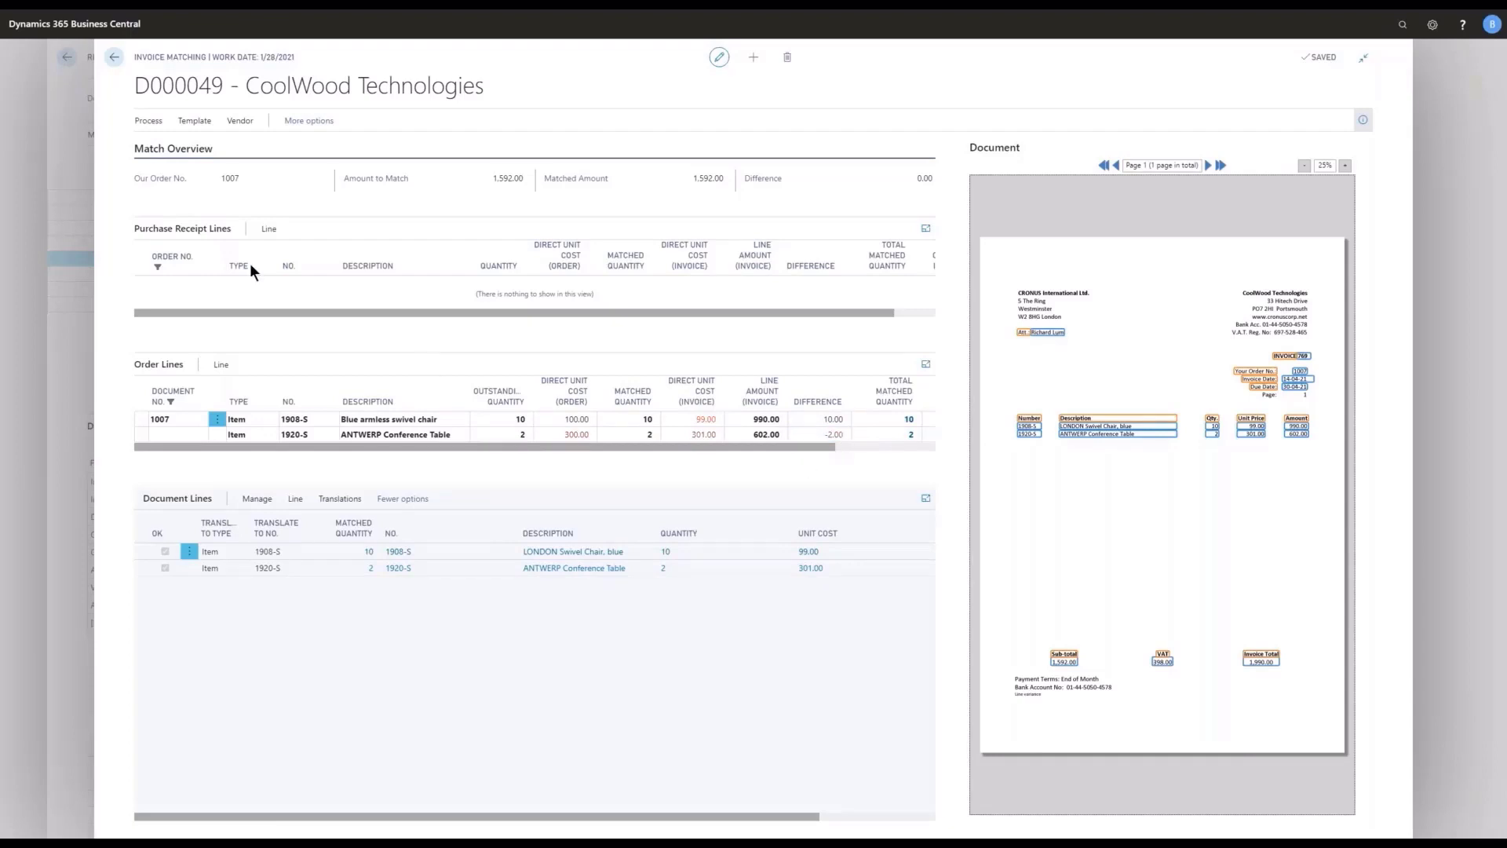
click(115, 58)
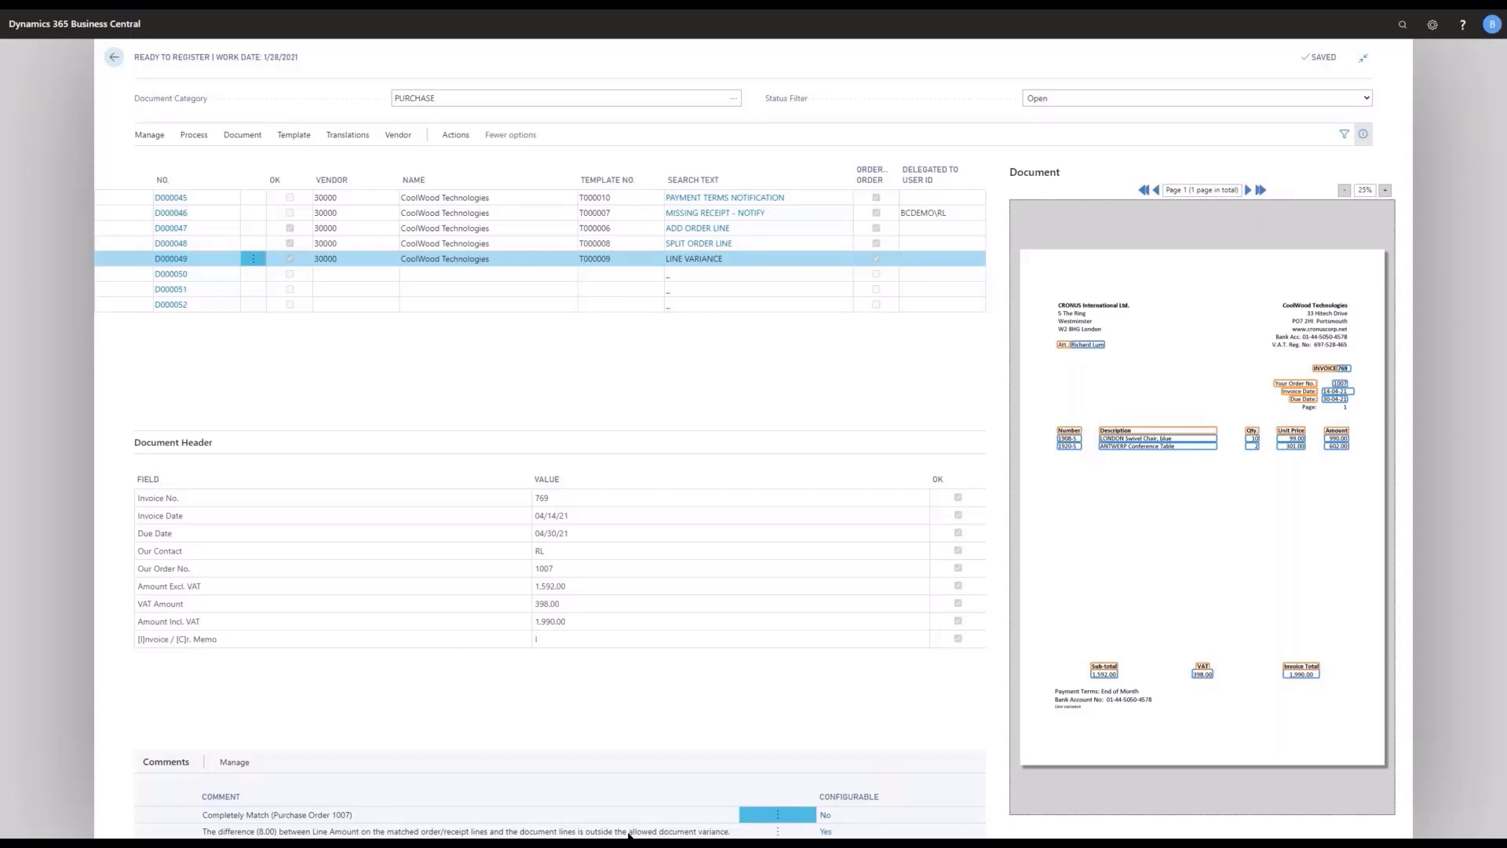
Set the user defined comment type to Error for the comment about the line amount difference exceeding the allowed document variance.
click(826, 831)
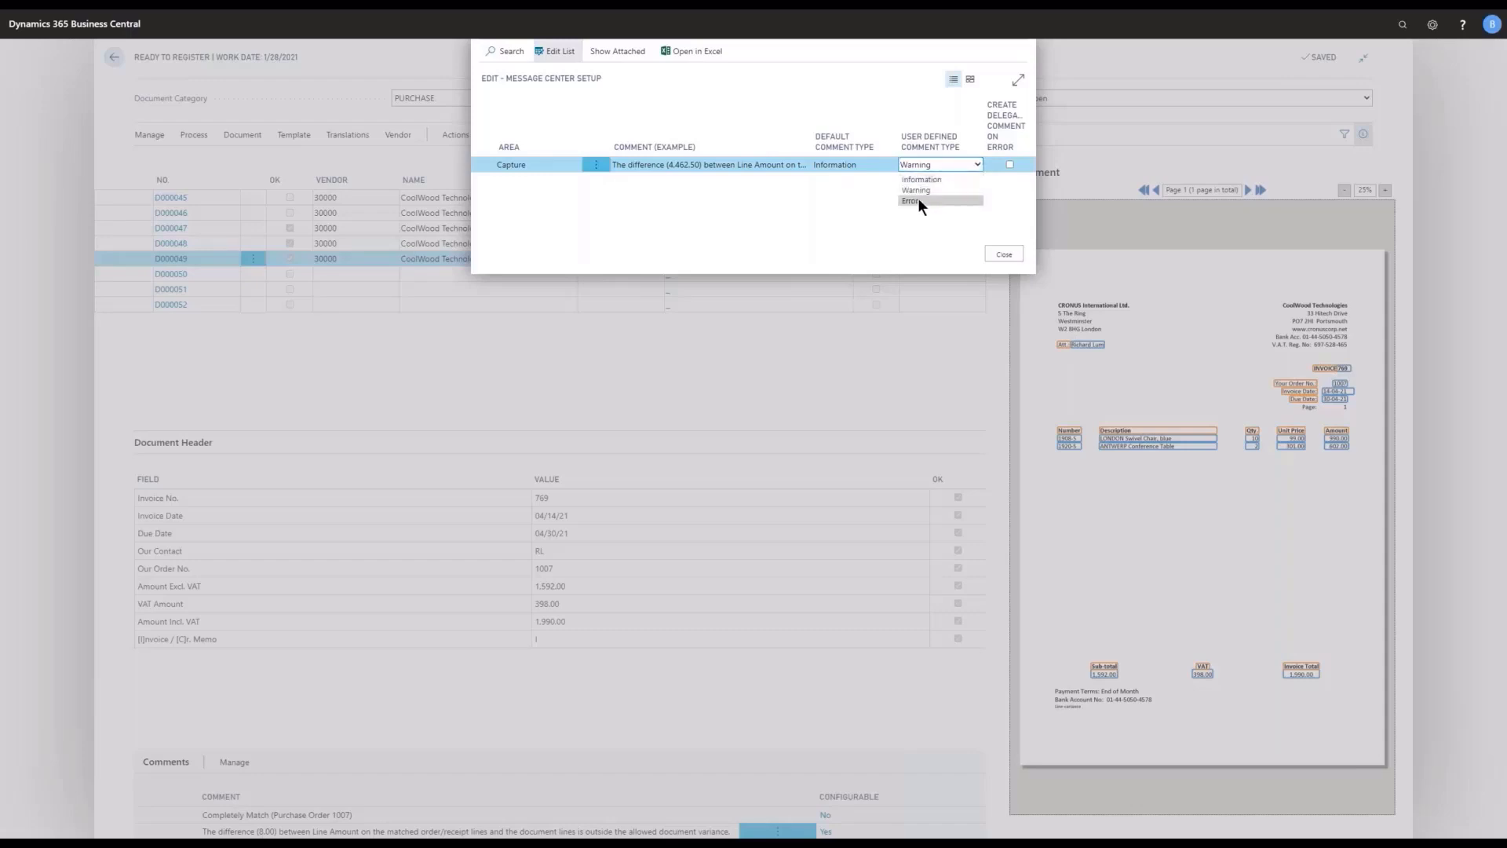
click(915, 200)
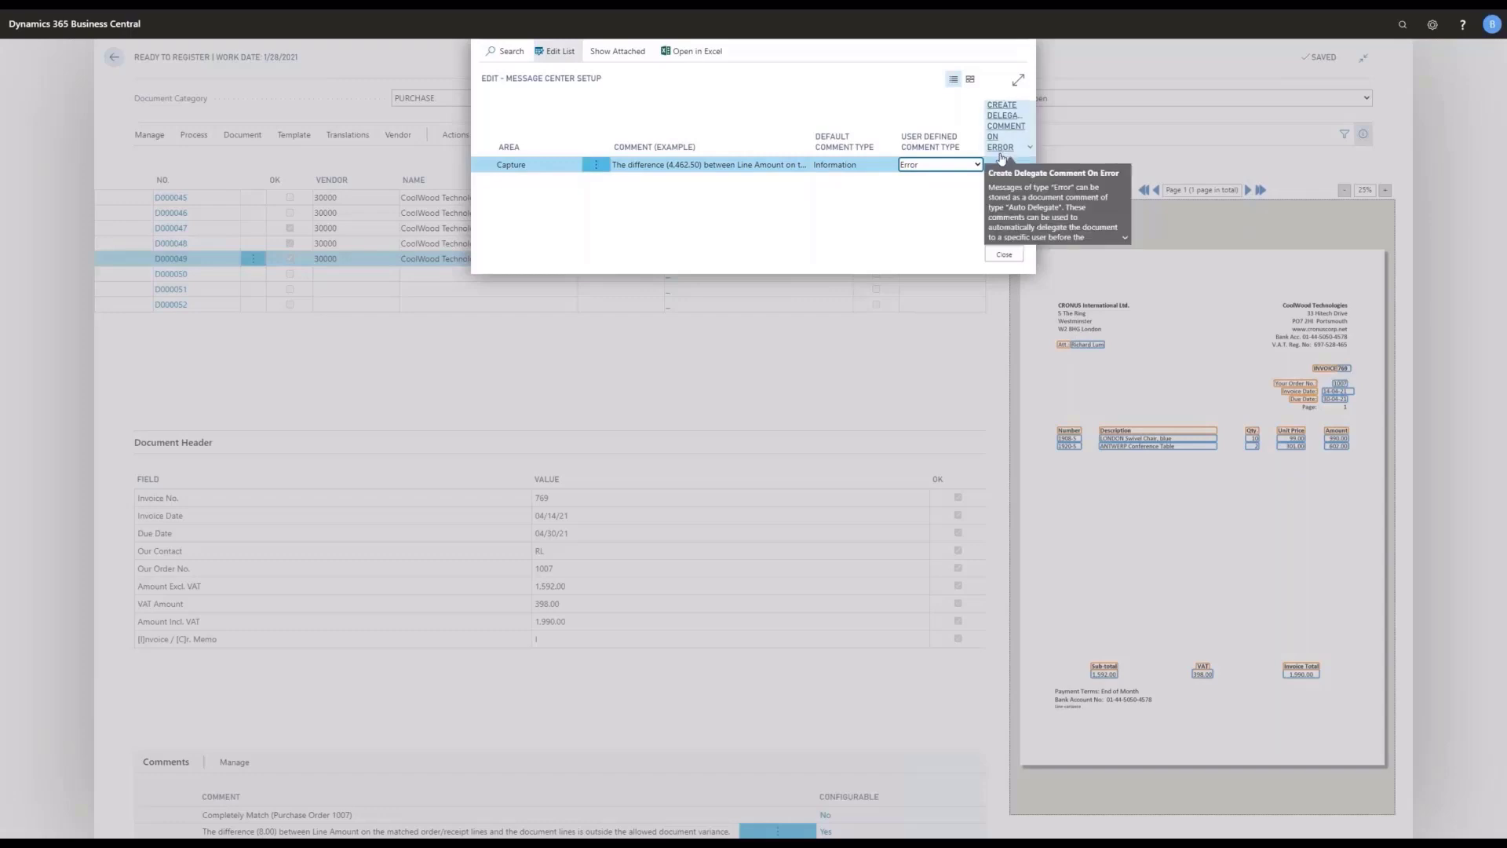
click(1004, 254)
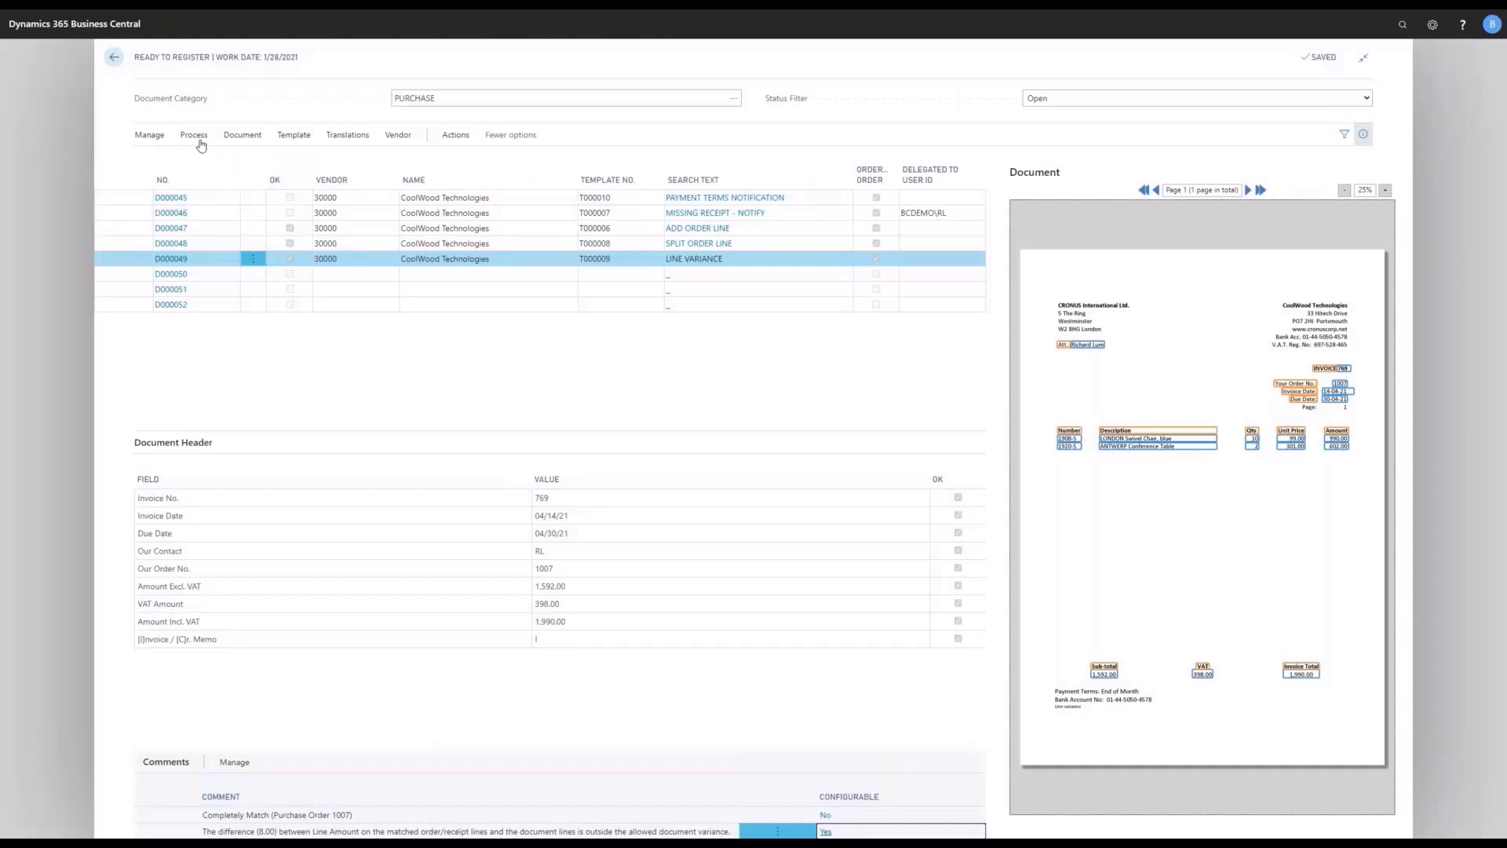
Set the maximum allowed variance percentage to 10 on the document's template card and run Recognize Fields on the document again.
click(294, 134)
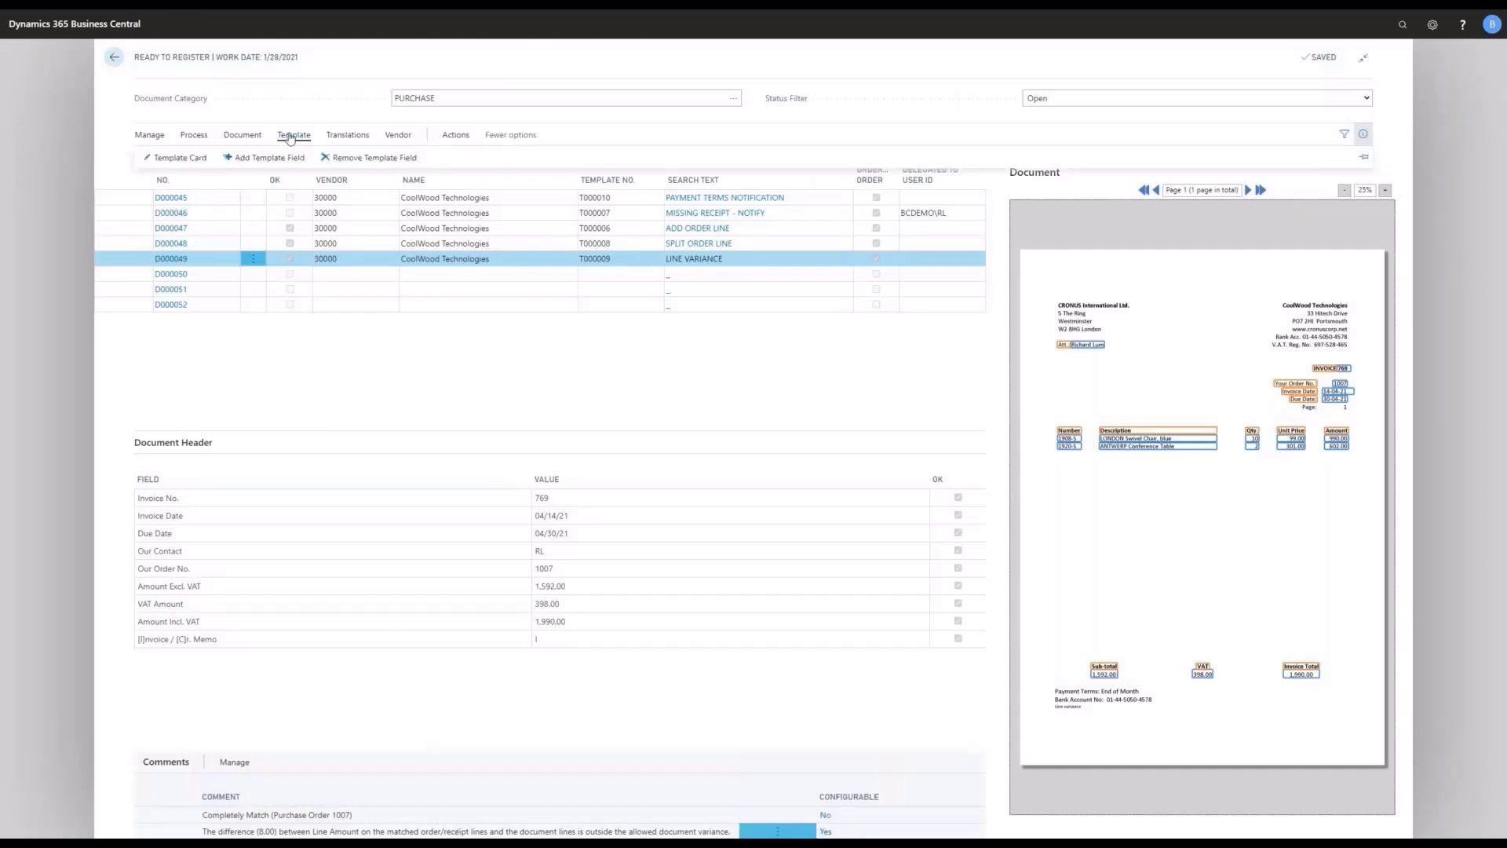
click(178, 159)
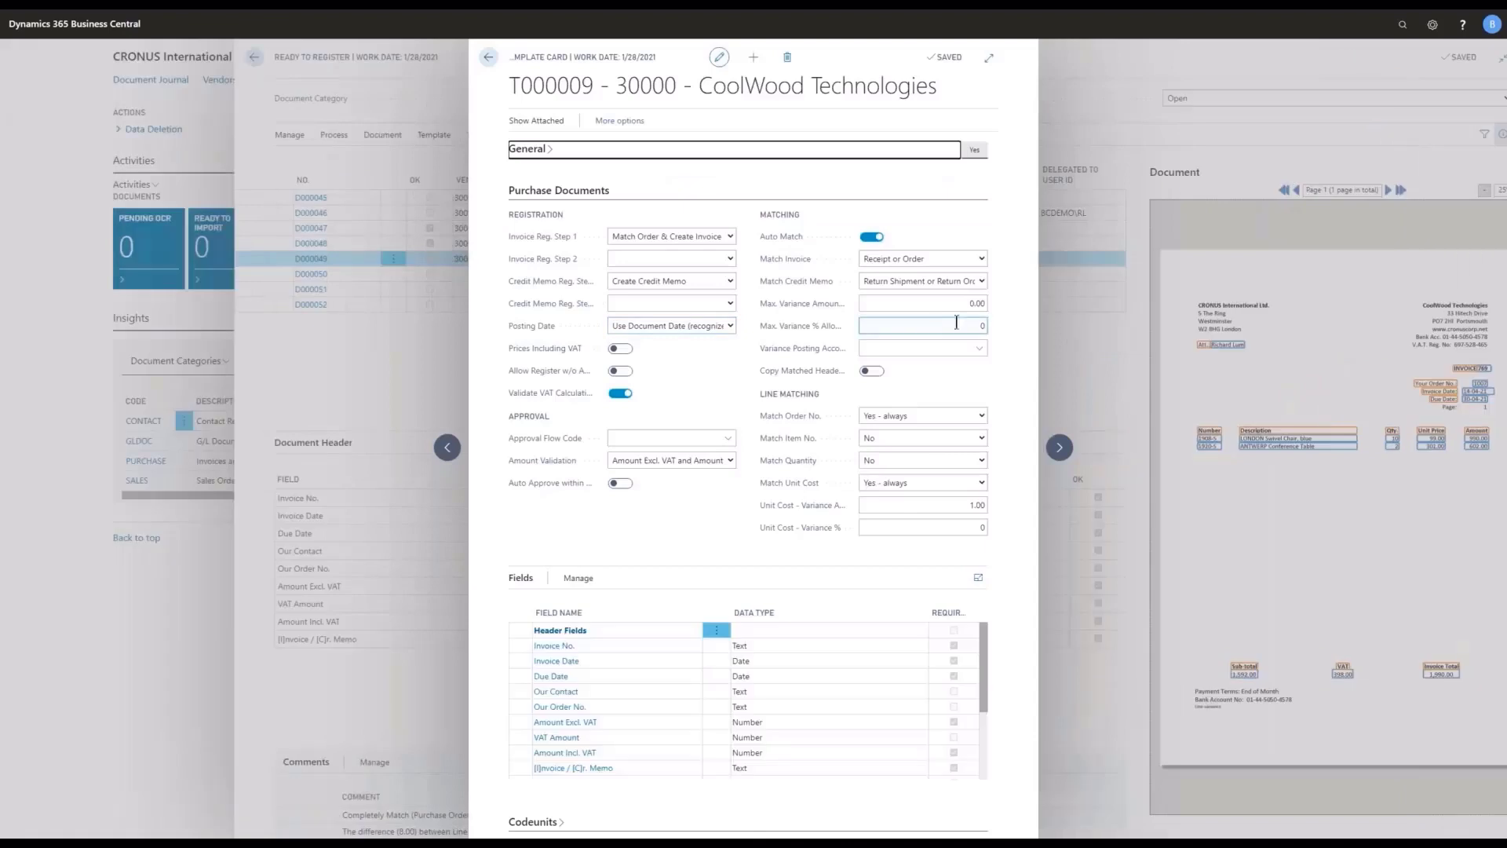
click(955, 322)
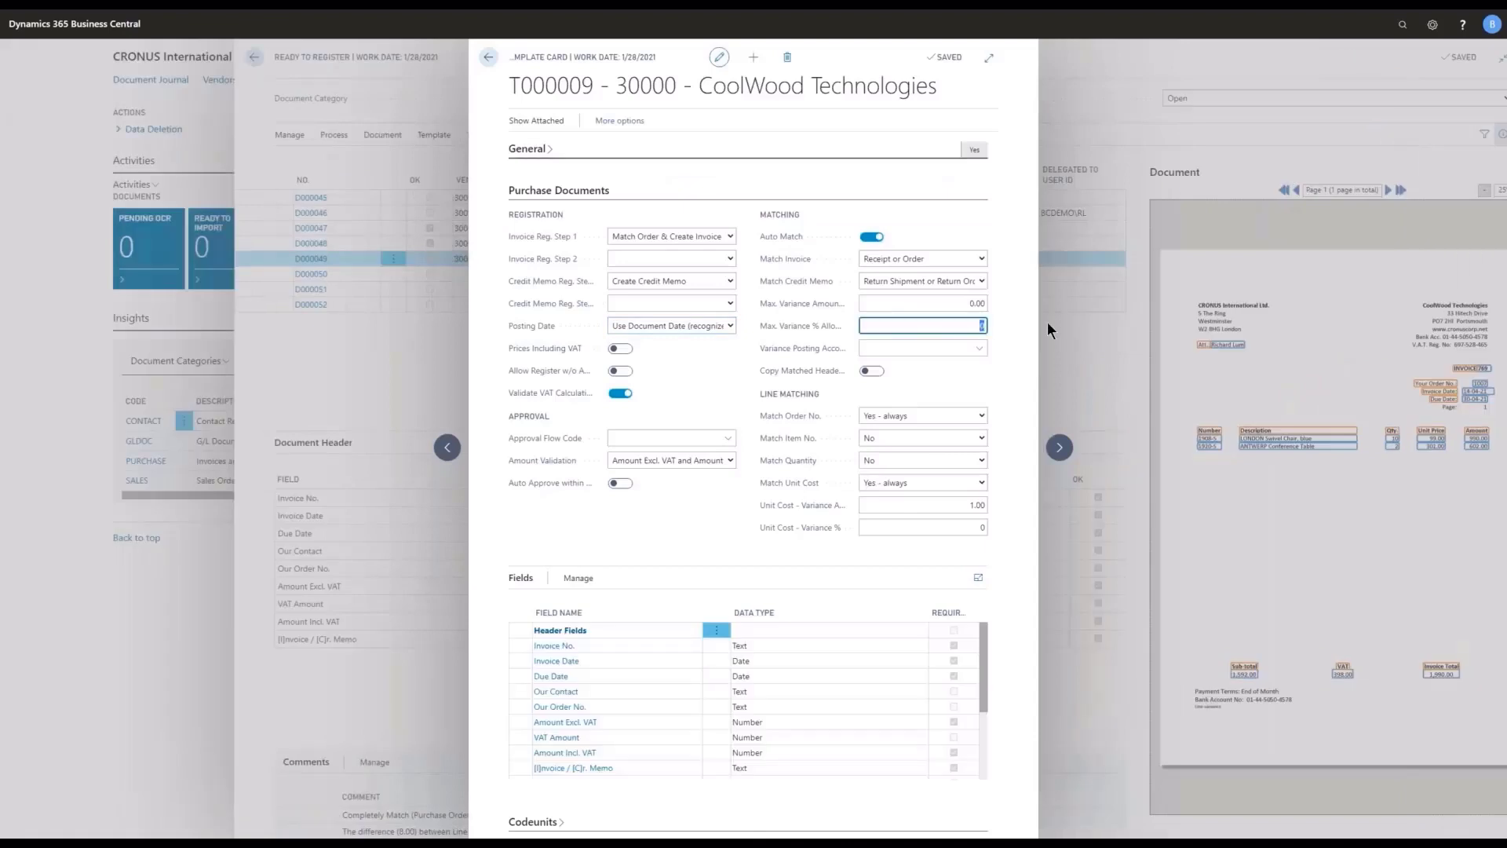
text(10)
key(Tab)
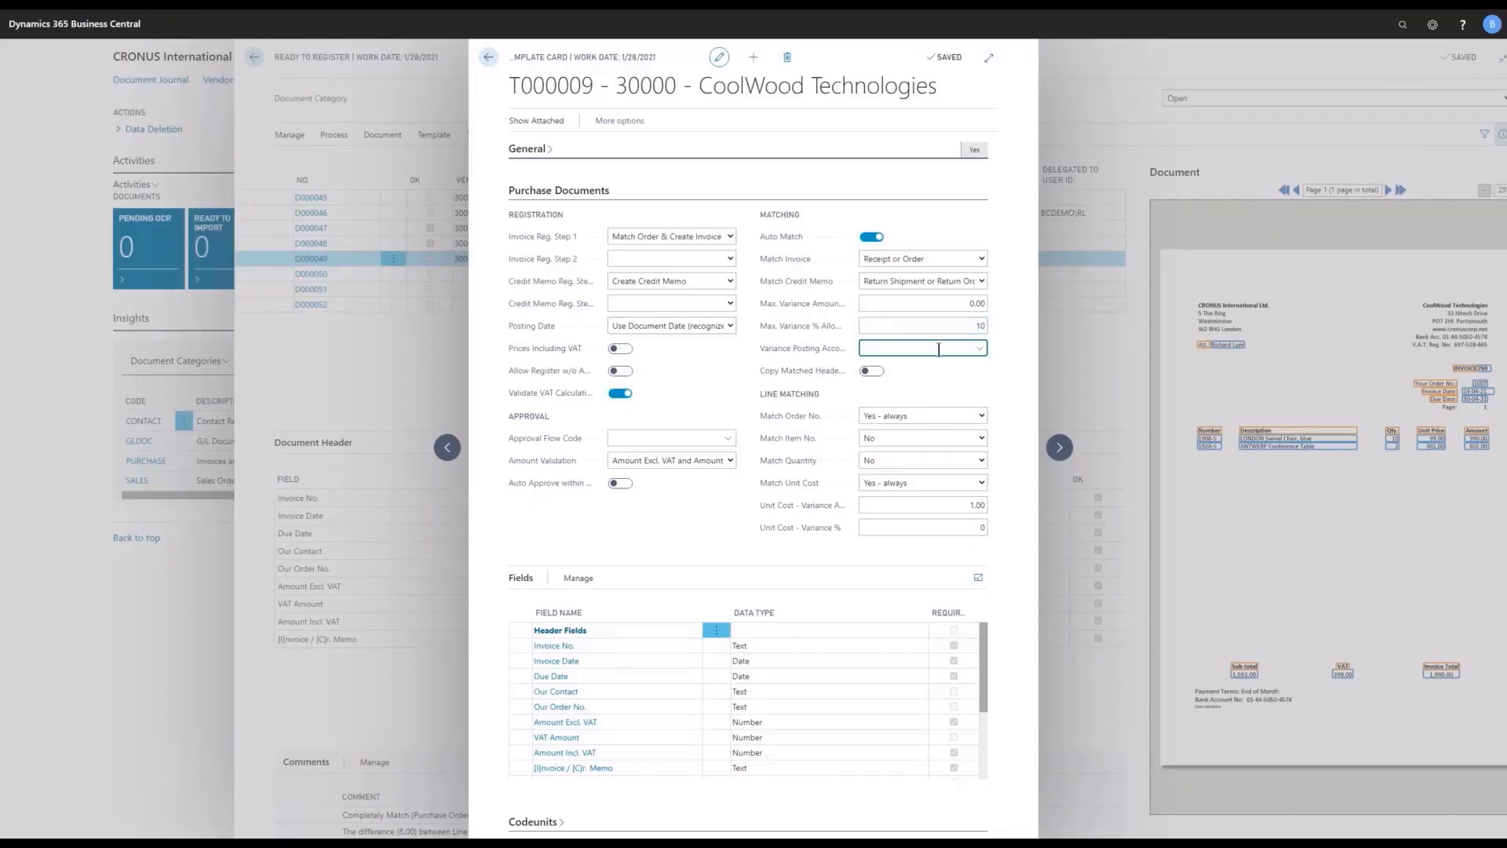
click(488, 57)
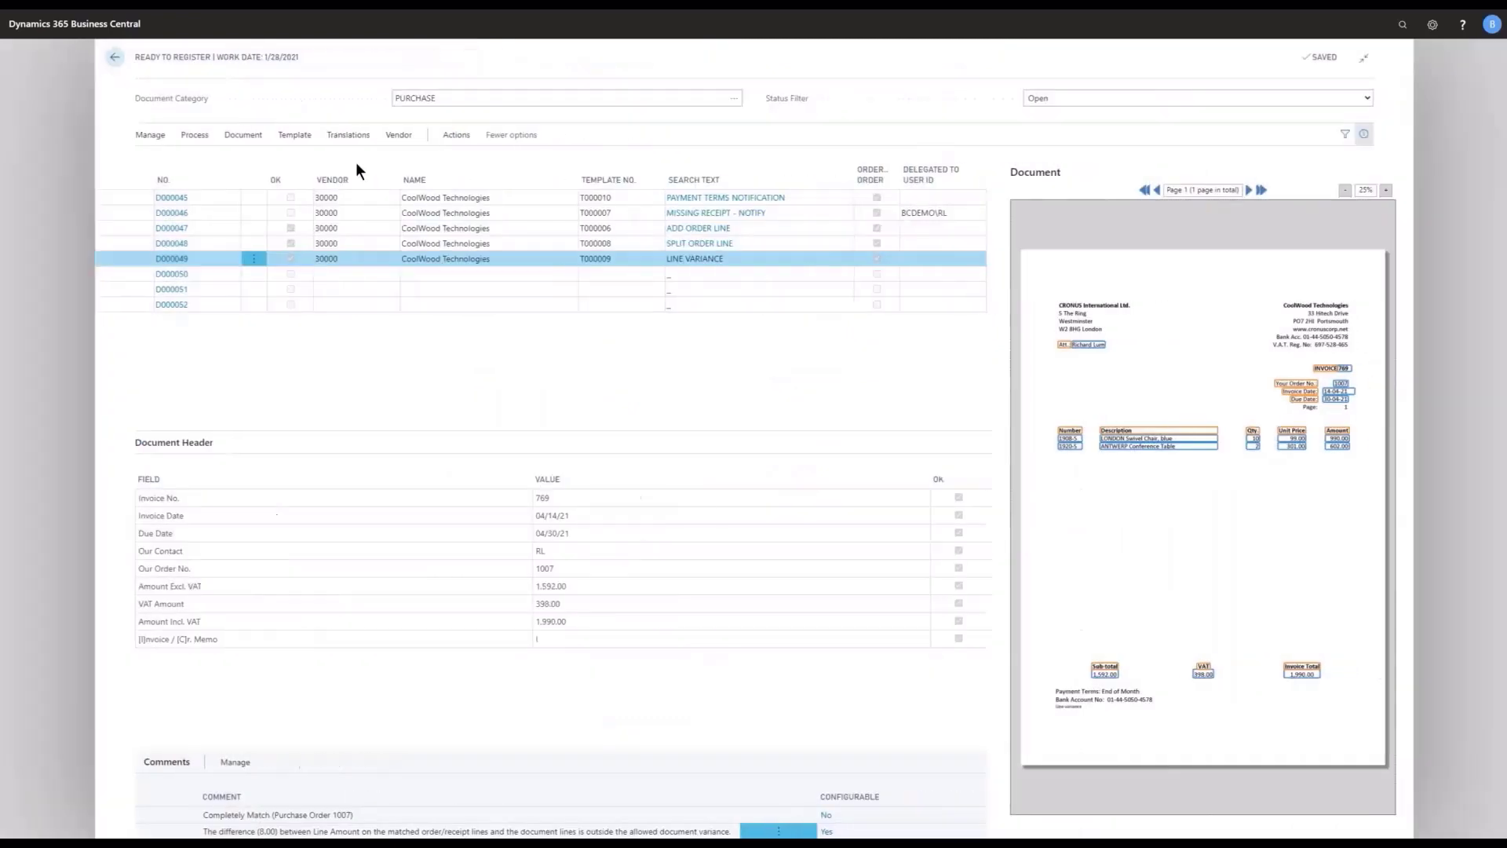
click(194, 134)
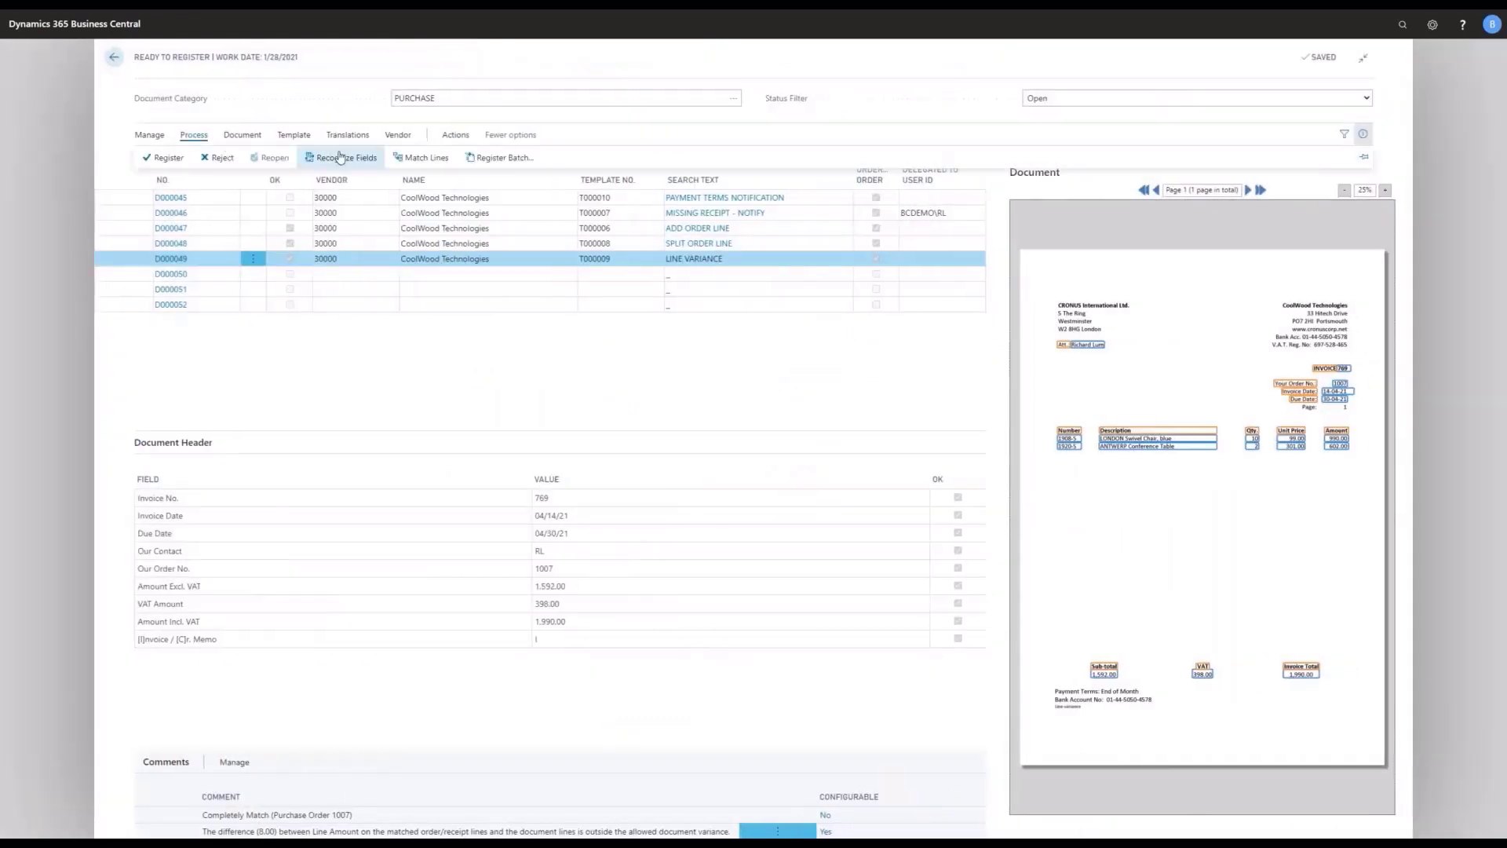
click(342, 158)
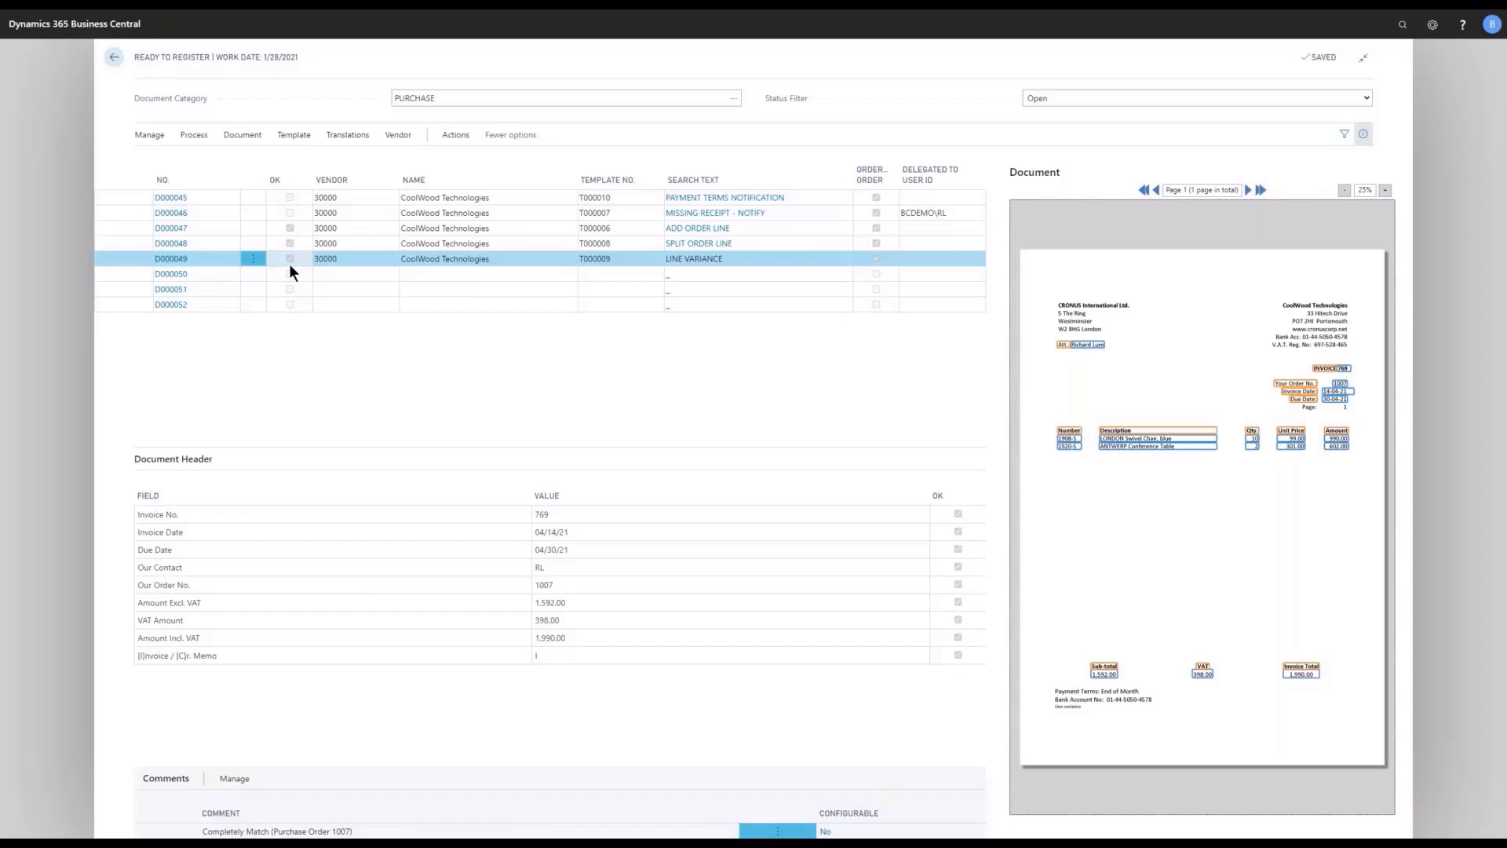
Reopen the template card of the LINE VARIANCE document.
click(294, 135)
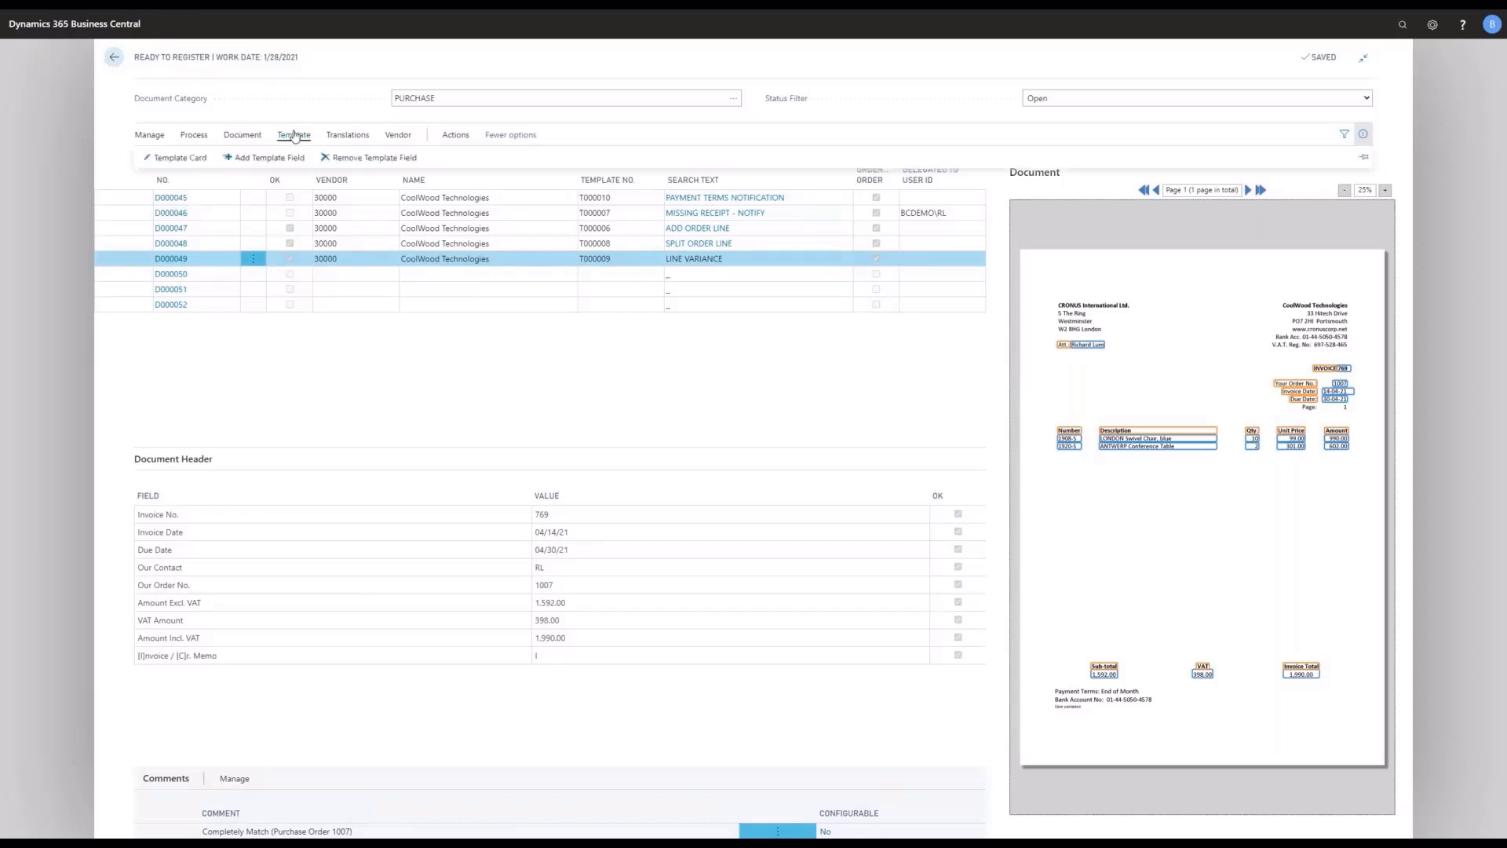
click(177, 158)
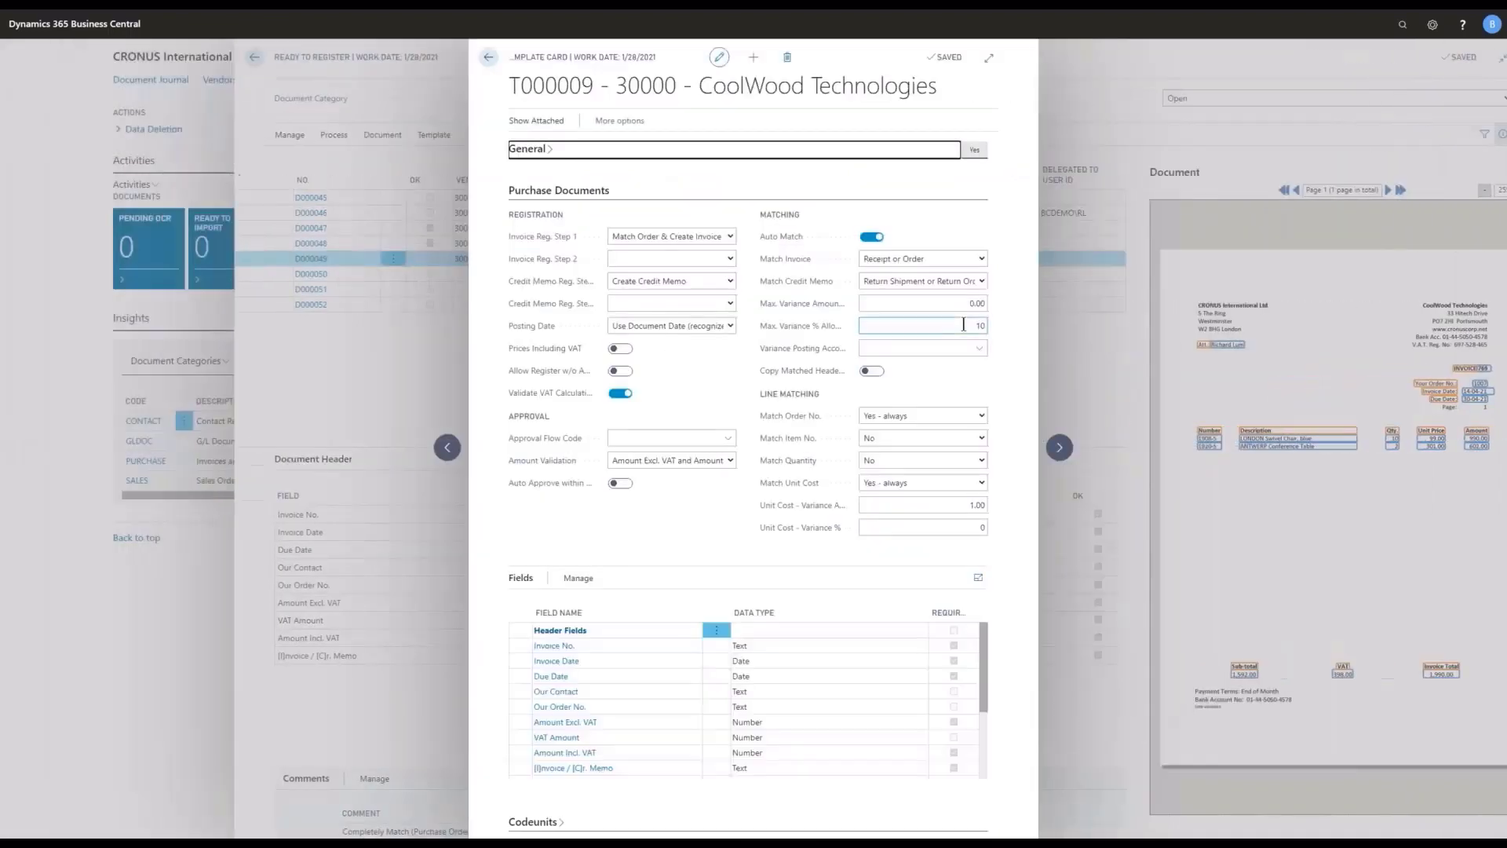